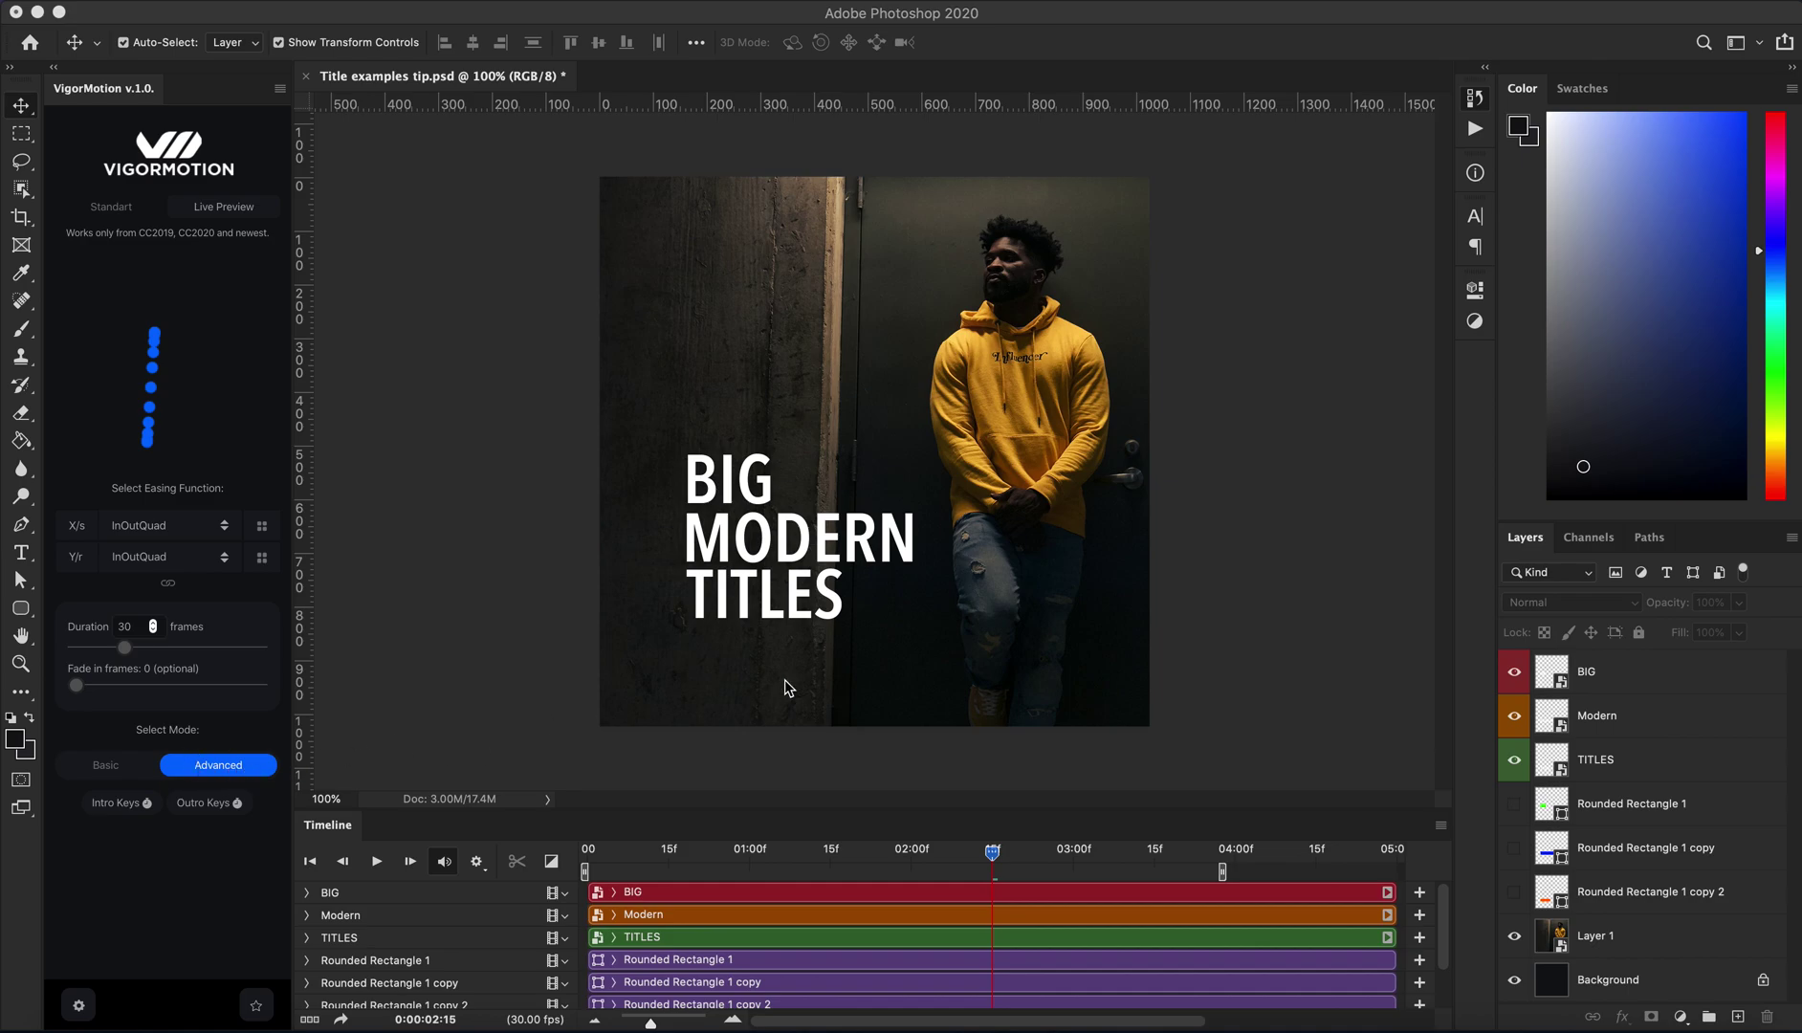
# Step: Scrub the timeline playhead to preview the title animation from the start
pyautogui.moveTo(1003, 856)
pyautogui.mouseDown()
pyautogui.moveTo(520, 830)
pyautogui.moveTo(1211, 883)
pyautogui.moveTo(993, 917)
pyautogui.mouseUp()
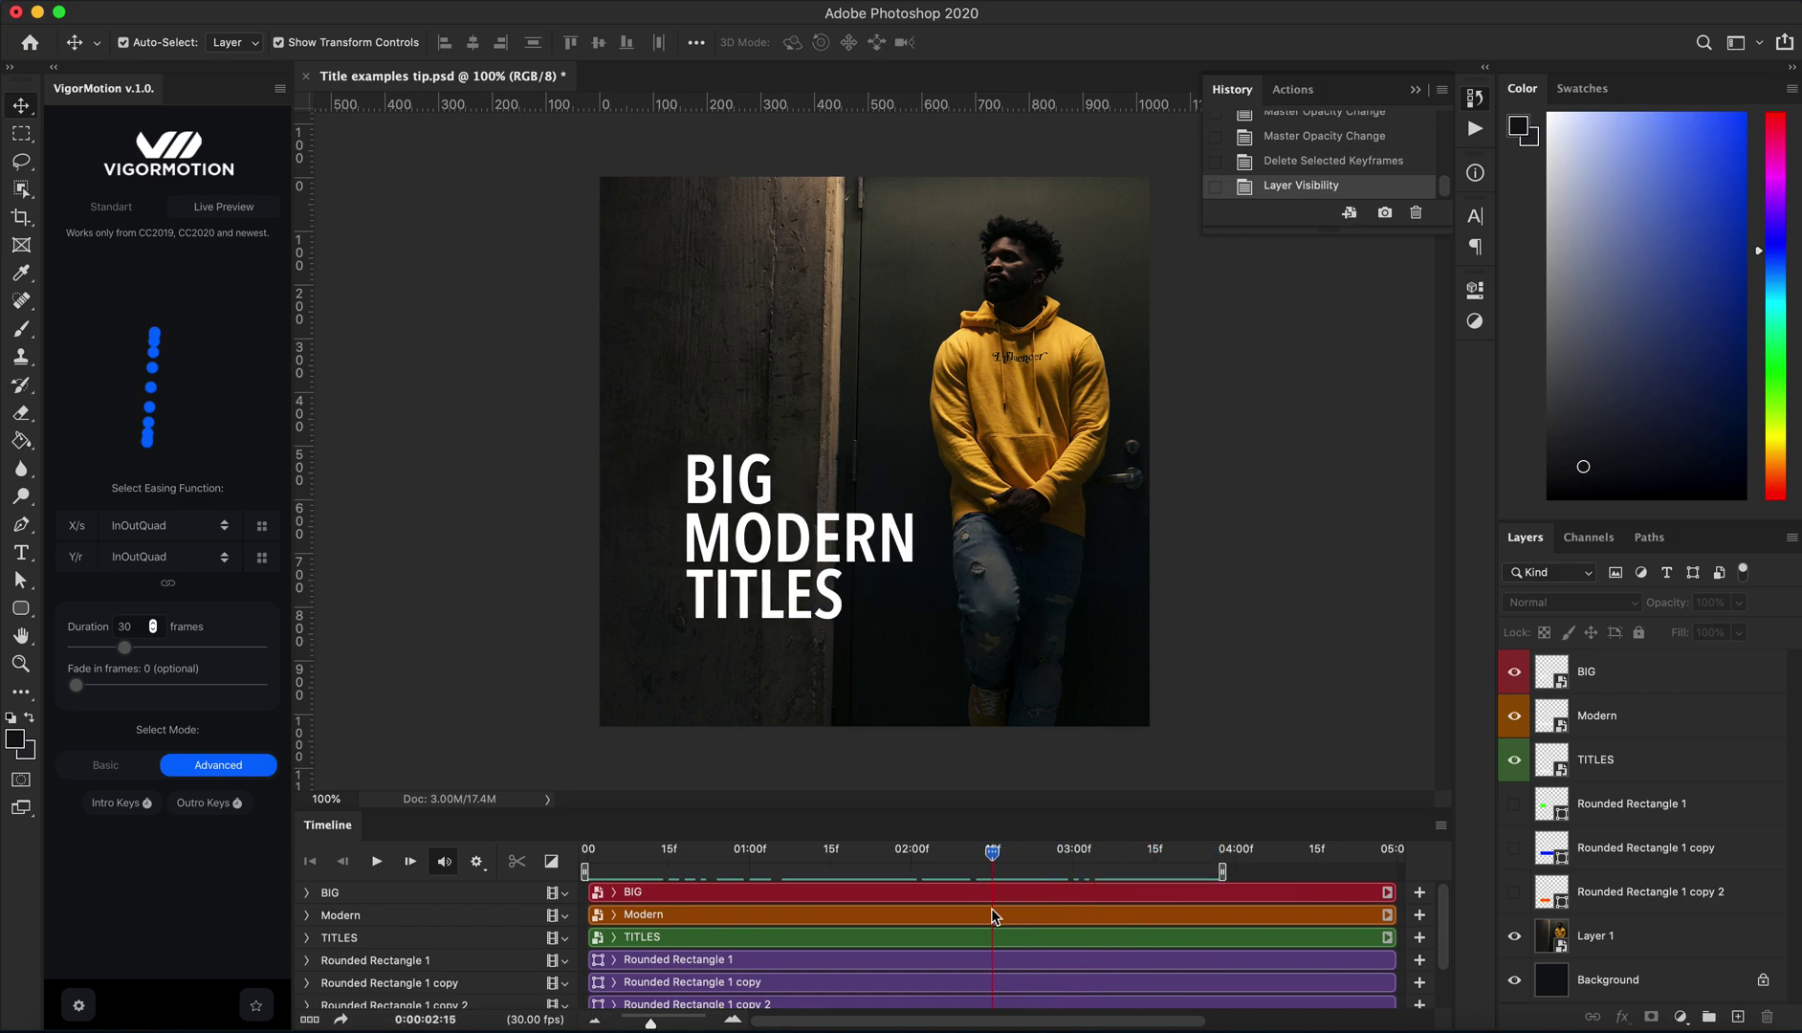
# Step: Show the three Rounded Rectangle layers' coloured bars and zoom in on the titles
pyautogui.click(1515, 804)
pyautogui.click(1515, 847)
pyautogui.click(1514, 893)
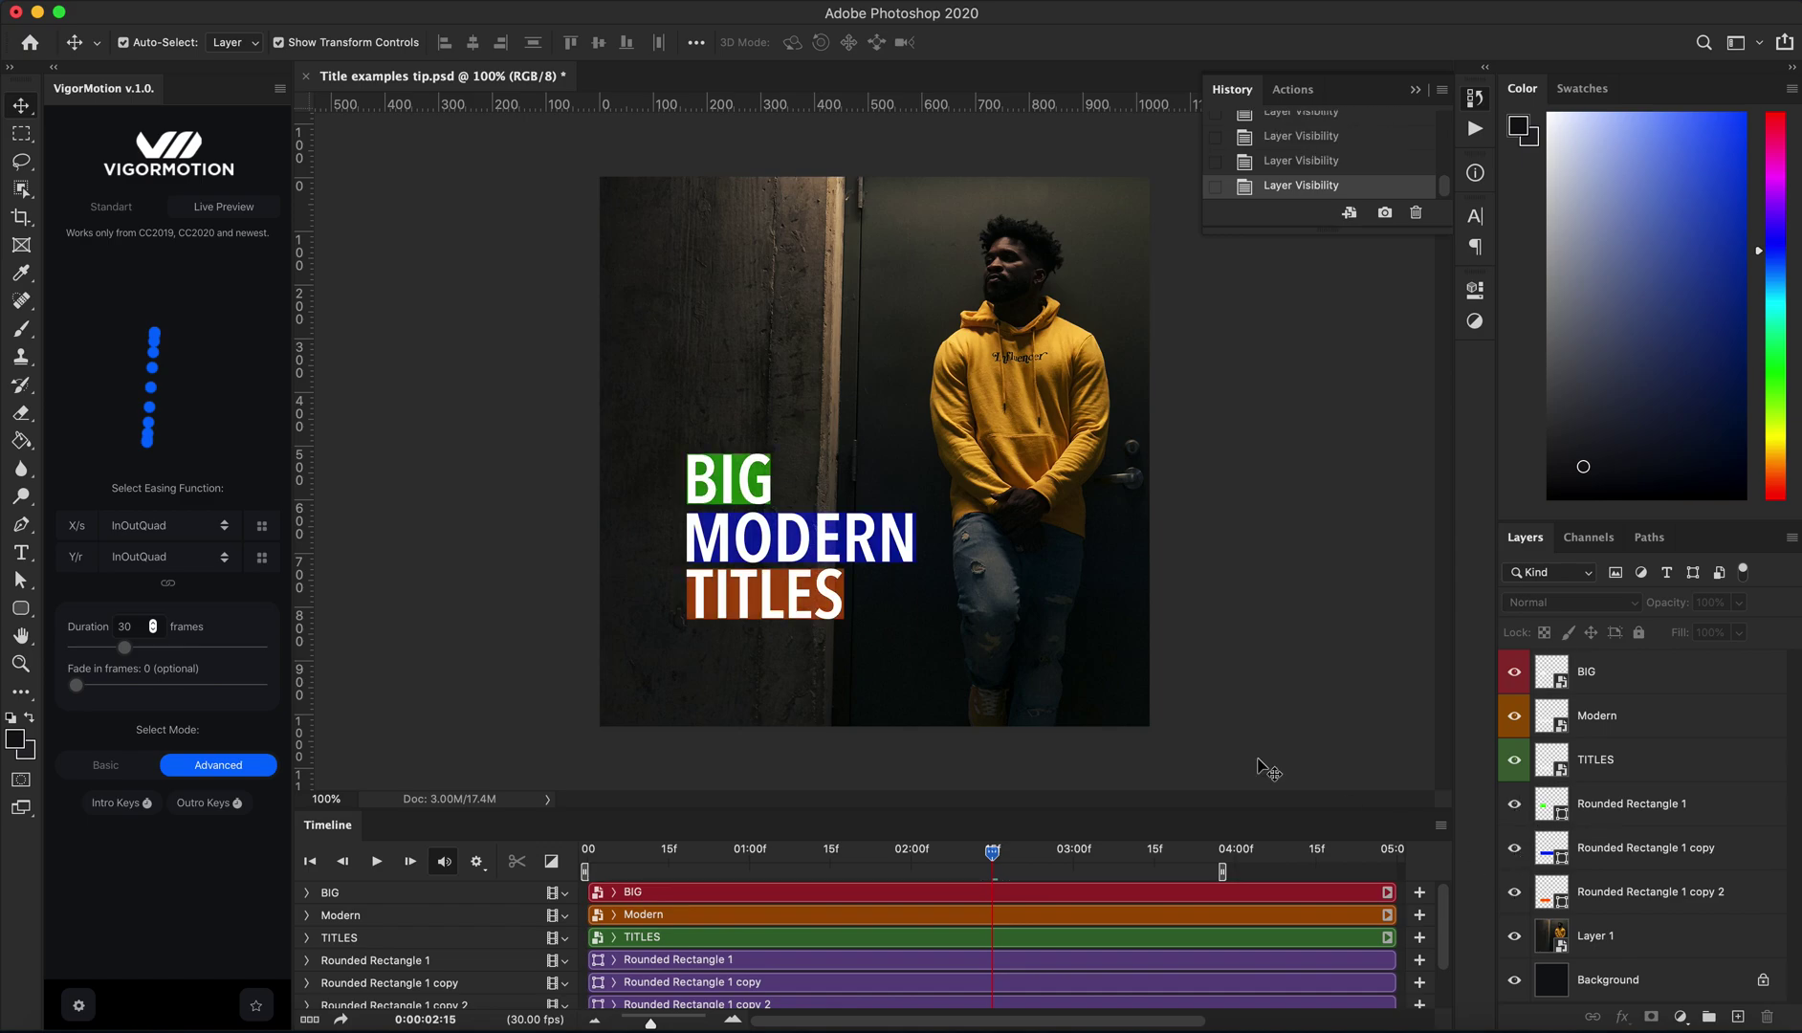
pyautogui.press('z')
pyautogui.click(780, 511)
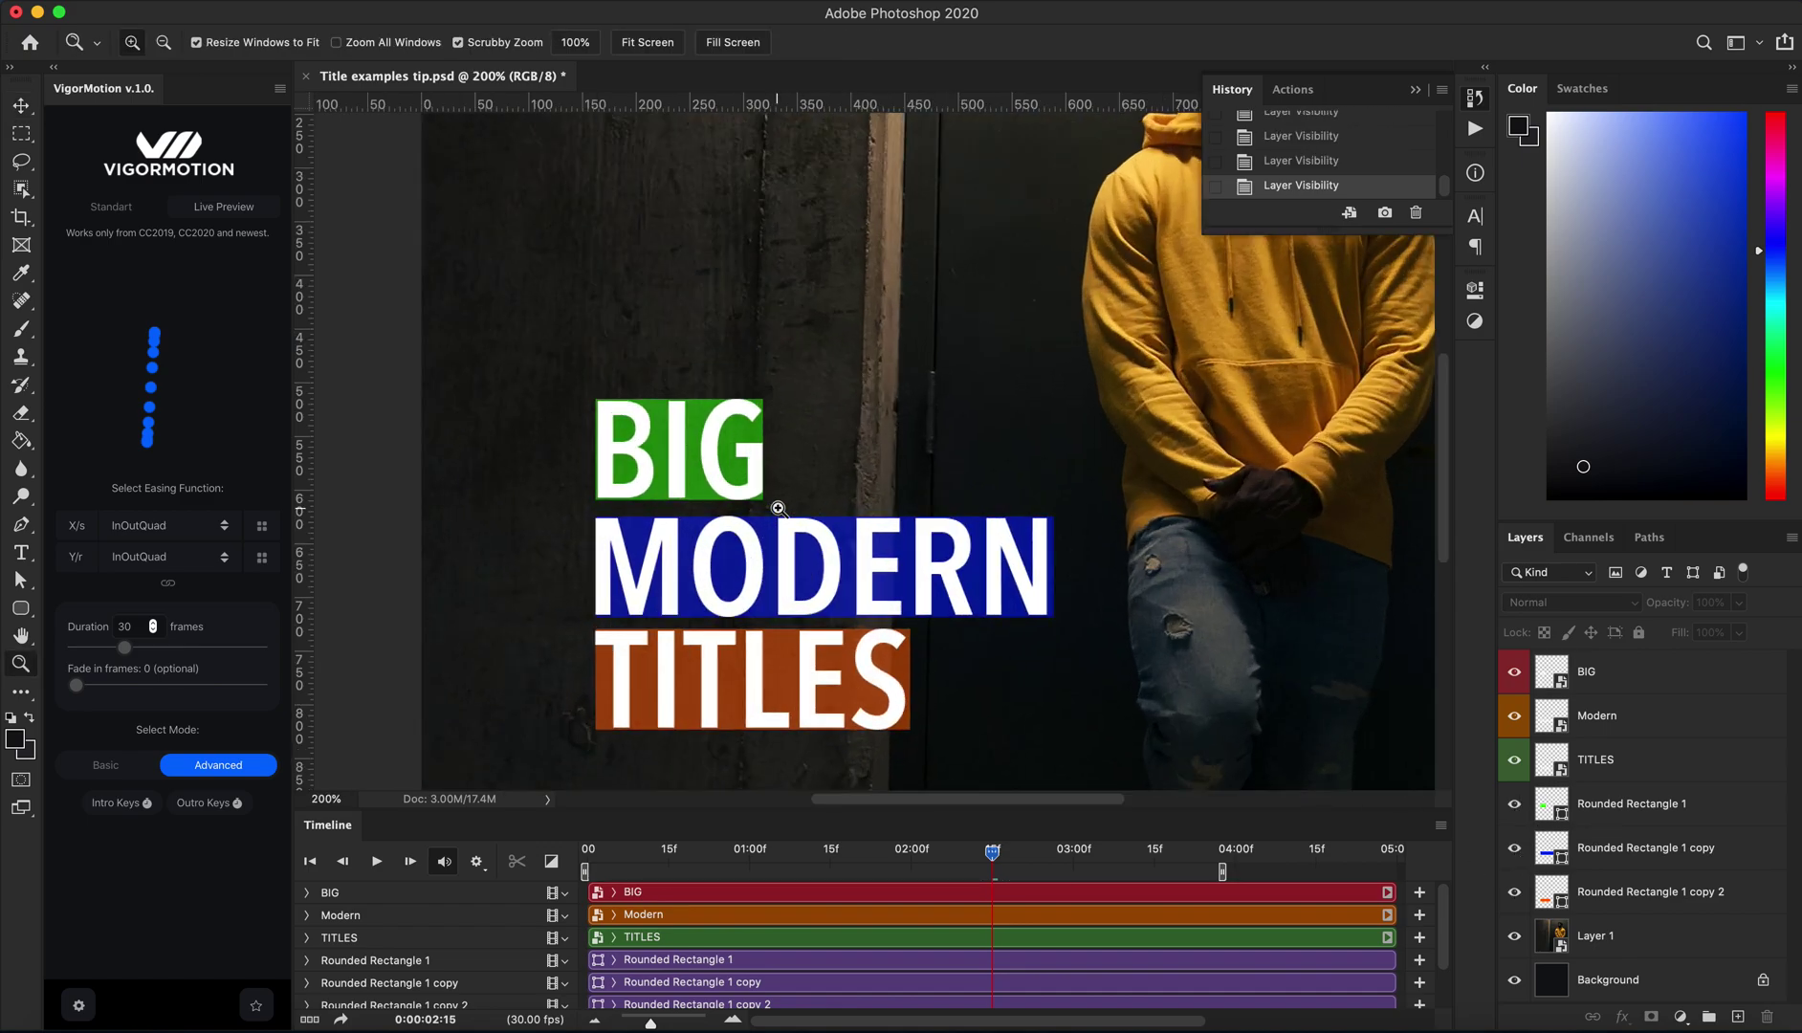
# Step: Scrub through the animation, then delete the three Rounded Rectangle layers
pyautogui.moveTo(993, 854)
pyautogui.mouseDown()
pyautogui.moveTo(603, 849)
pyautogui.moveTo(594, 828)
pyautogui.mouseUp()
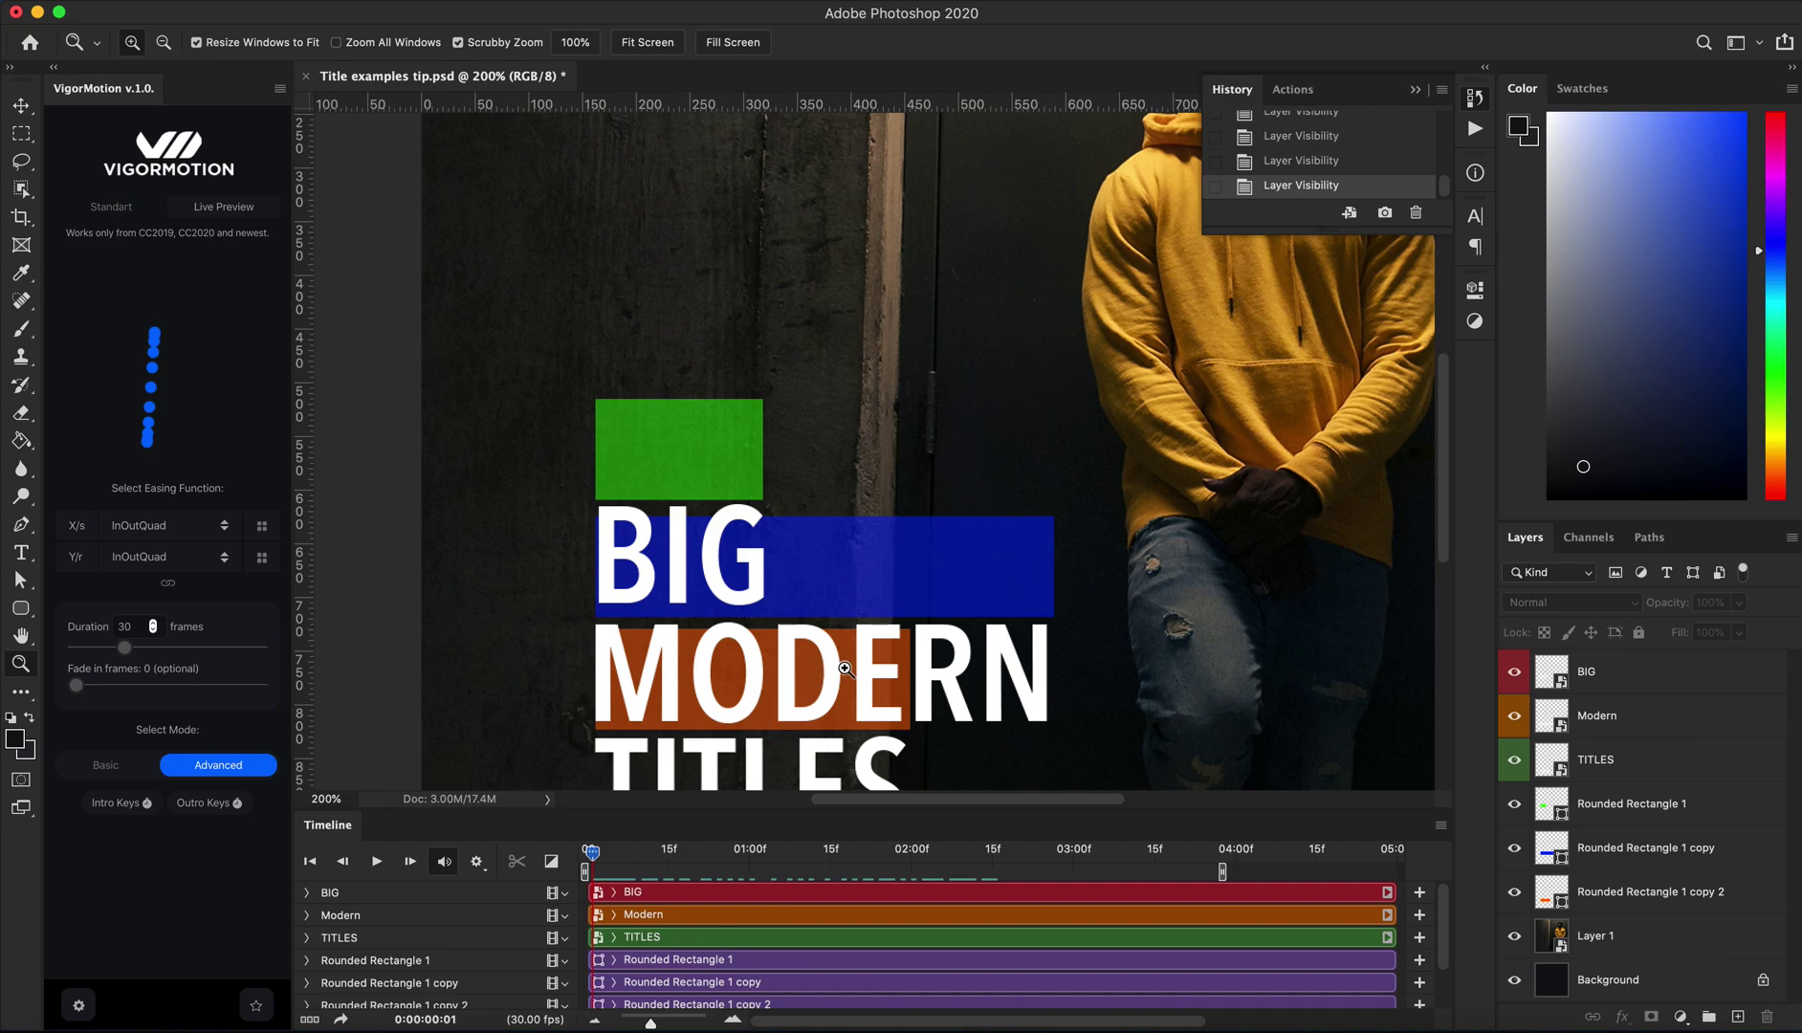
pyautogui.moveTo(592, 853)
pyautogui.mouseDown()
pyautogui.moveTo(1184, 880)
pyautogui.moveTo(1061, 911)
pyautogui.mouseUp()
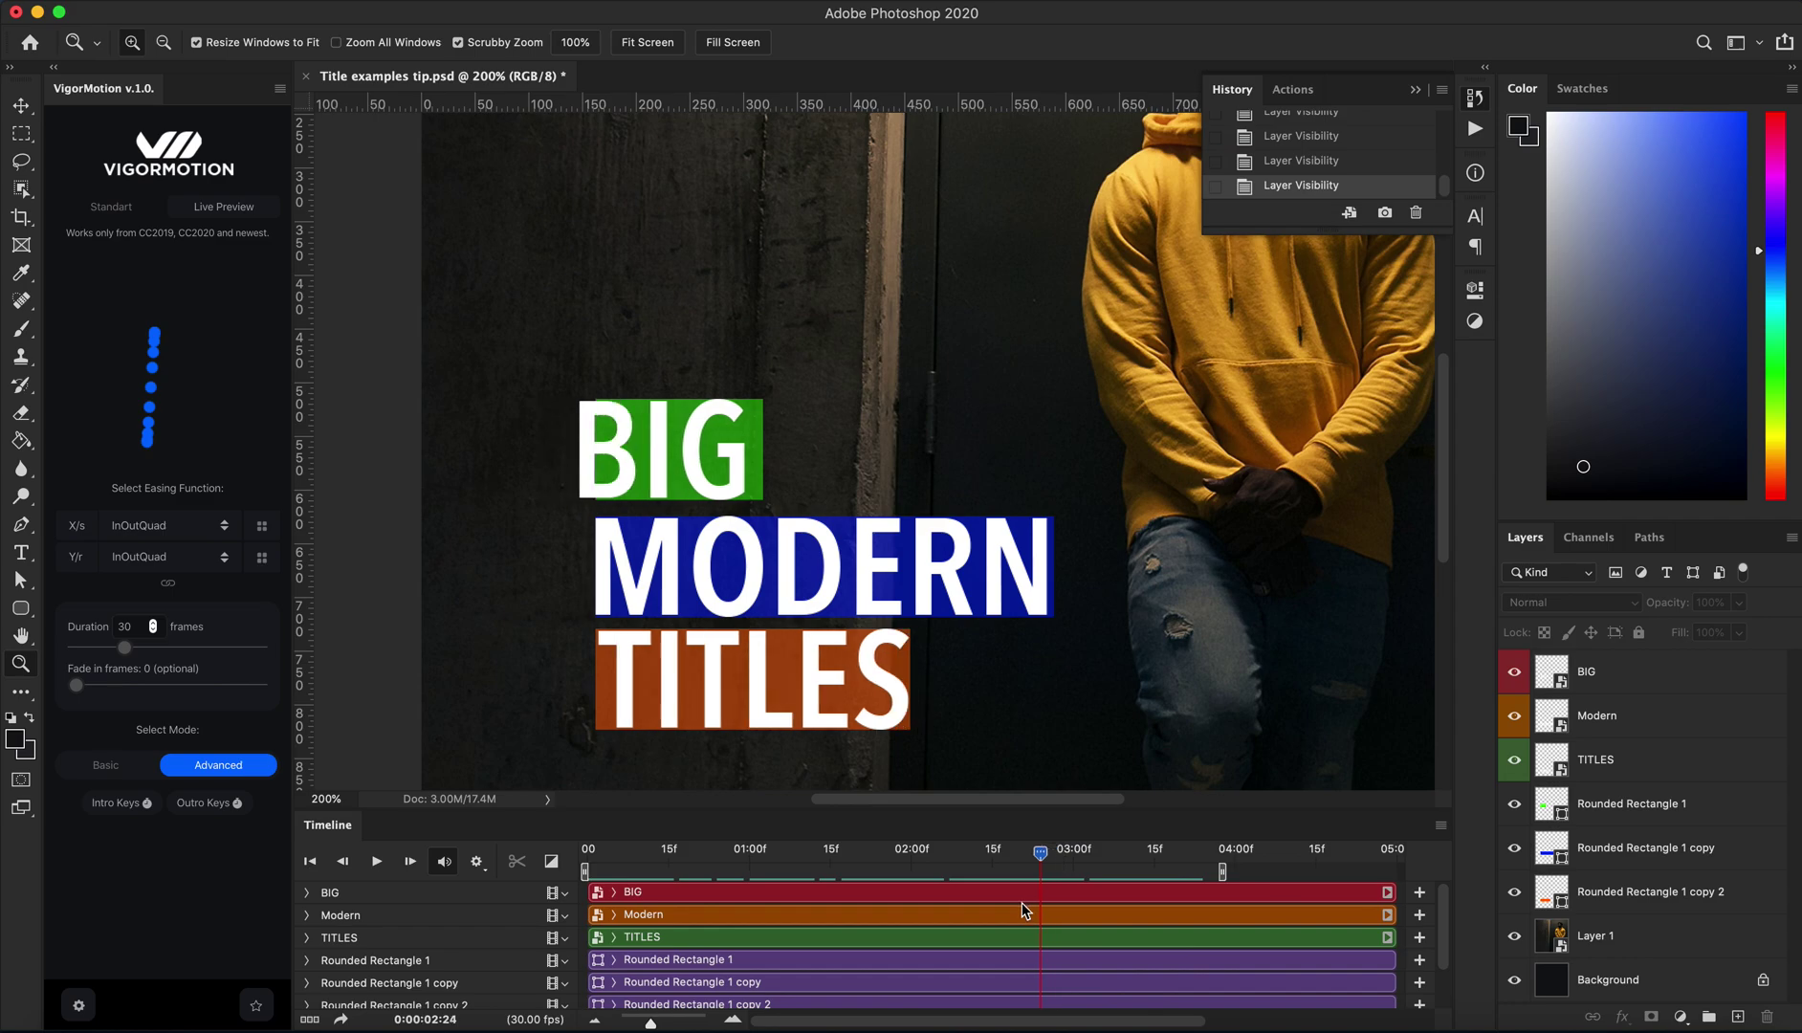
pyautogui.click(1641, 822)
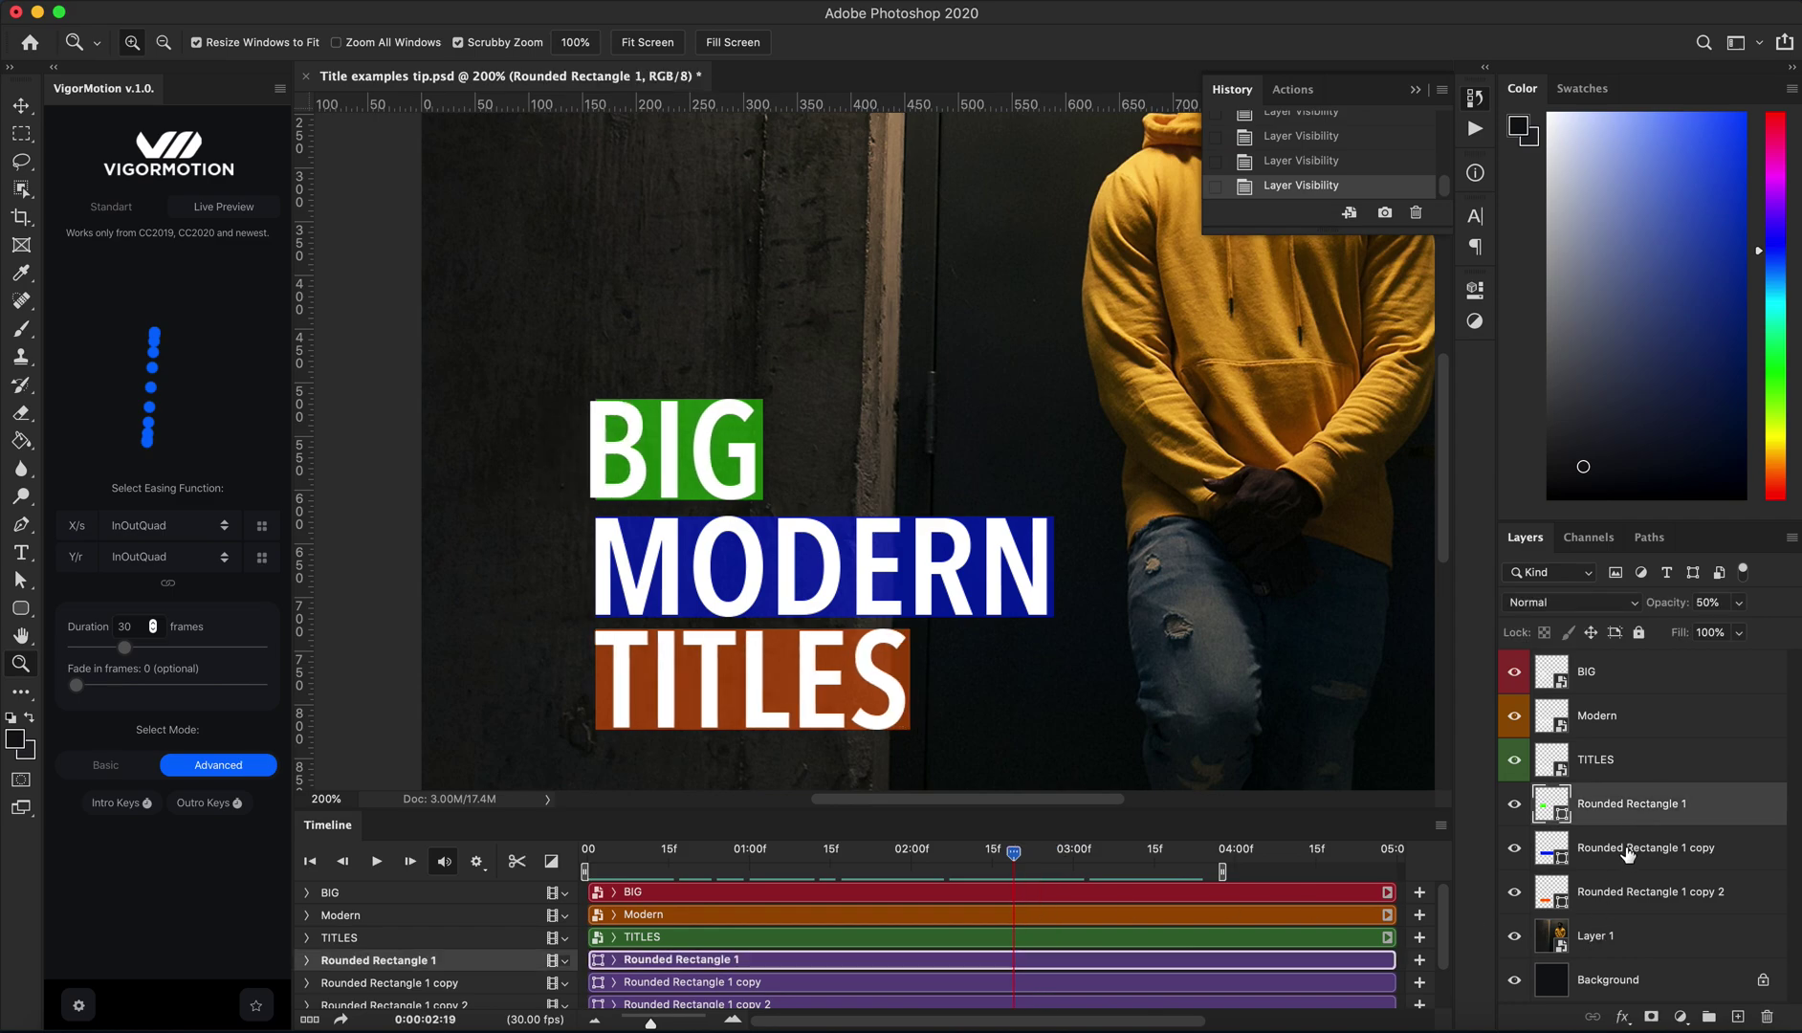
pyautogui.keyDown('shift'); pyautogui.click(1629, 888); pyautogui.keyUp('shift')
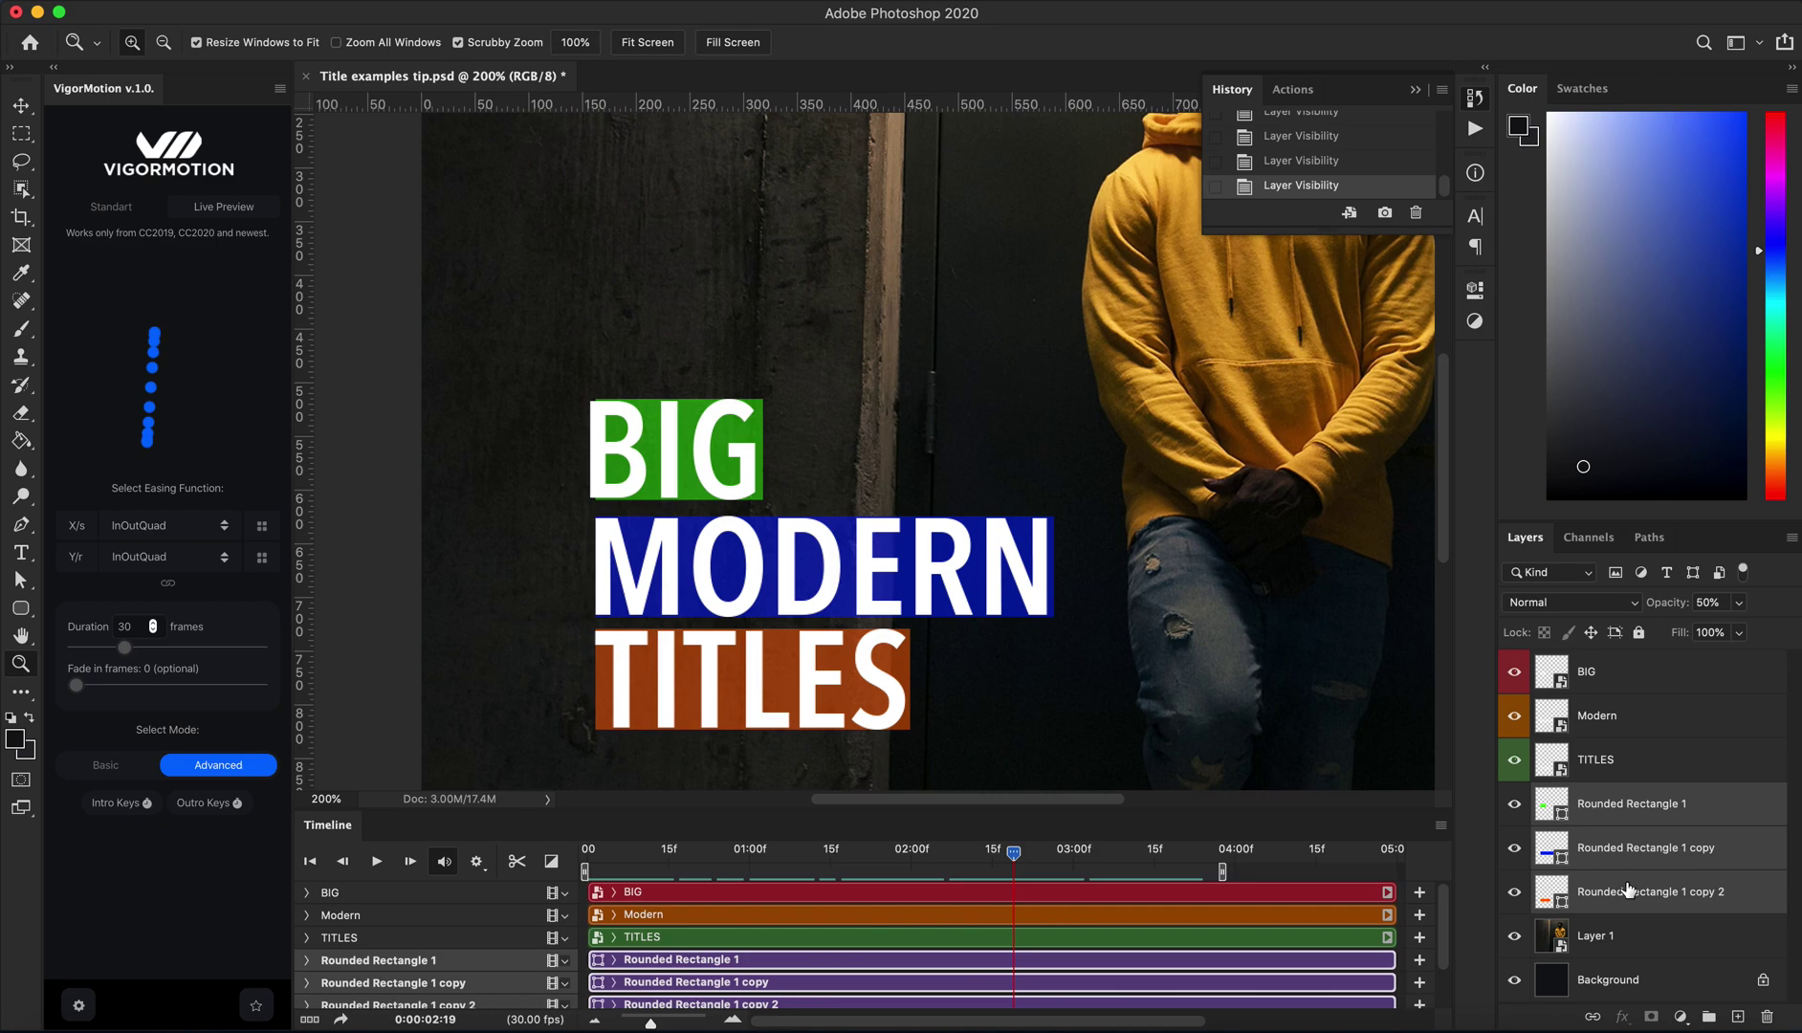
pyautogui.press('Delete')
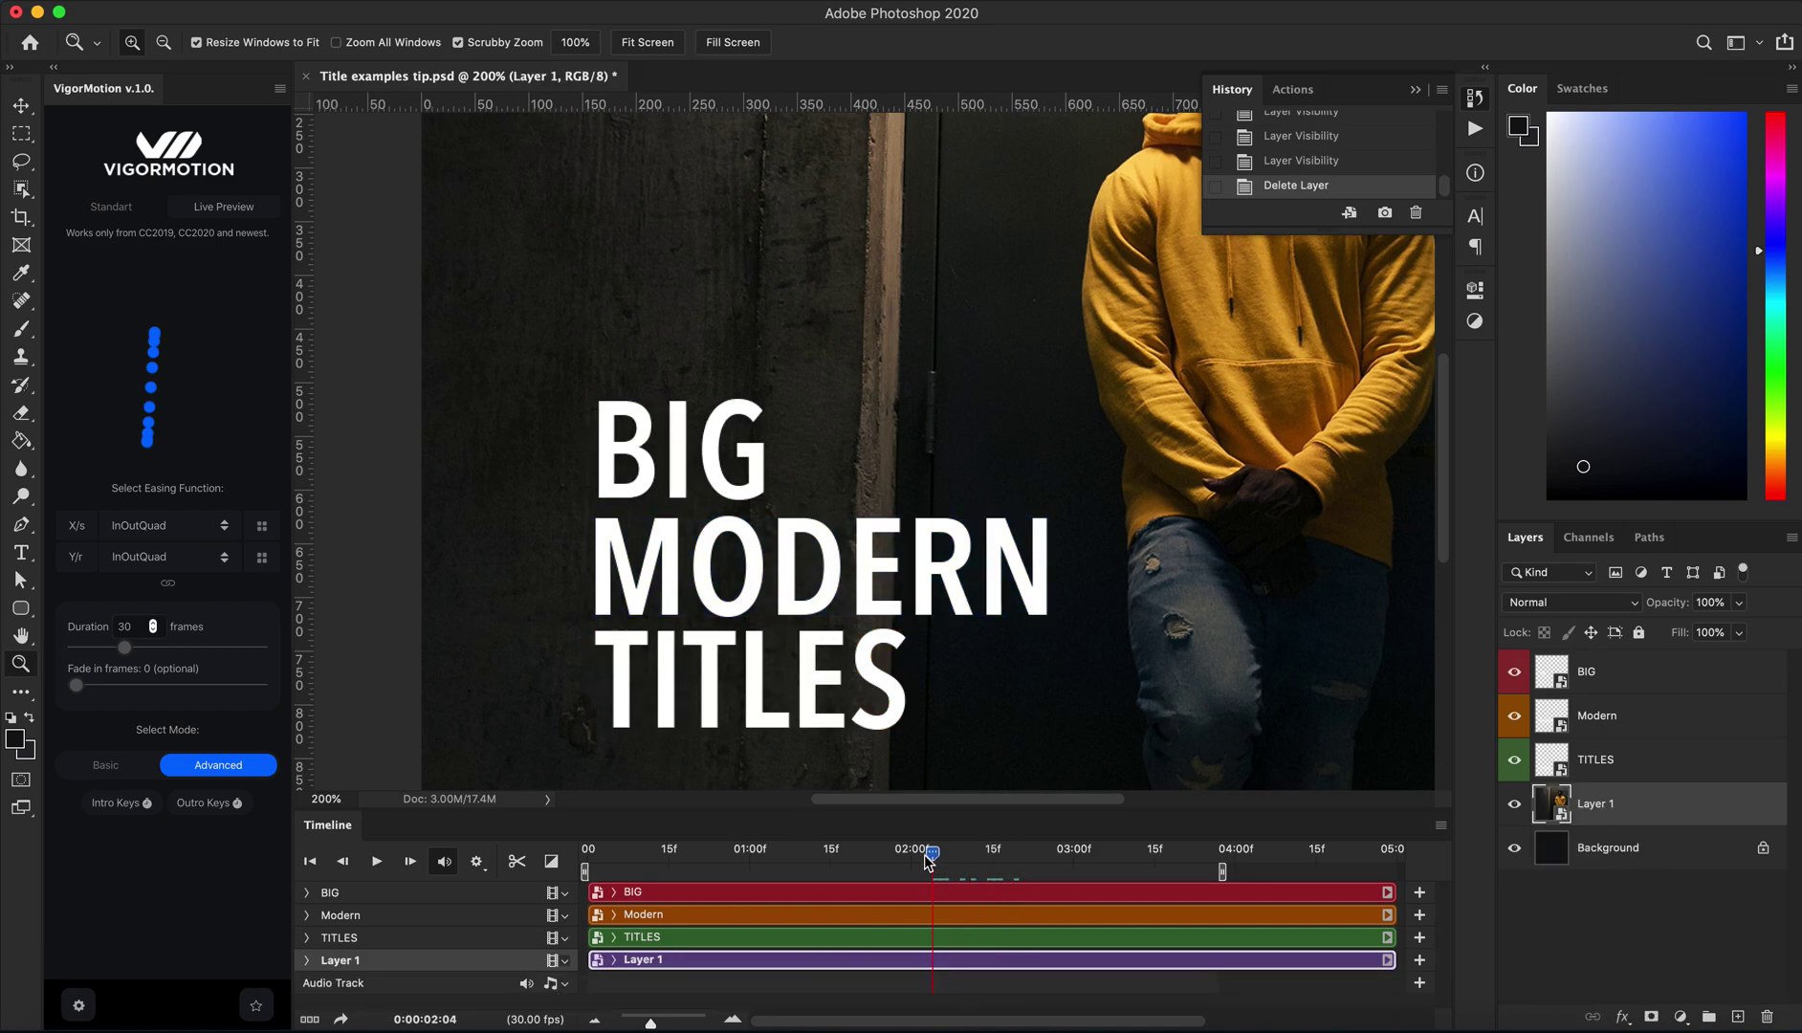
# Step: At frame 01:21, mask the BIG layer with a rectangular marquee around the word, then unlink the mask
pyautogui.moveTo(1012, 854); pyautogui.dragTo(864, 853)
pyautogui.click(1632, 683)
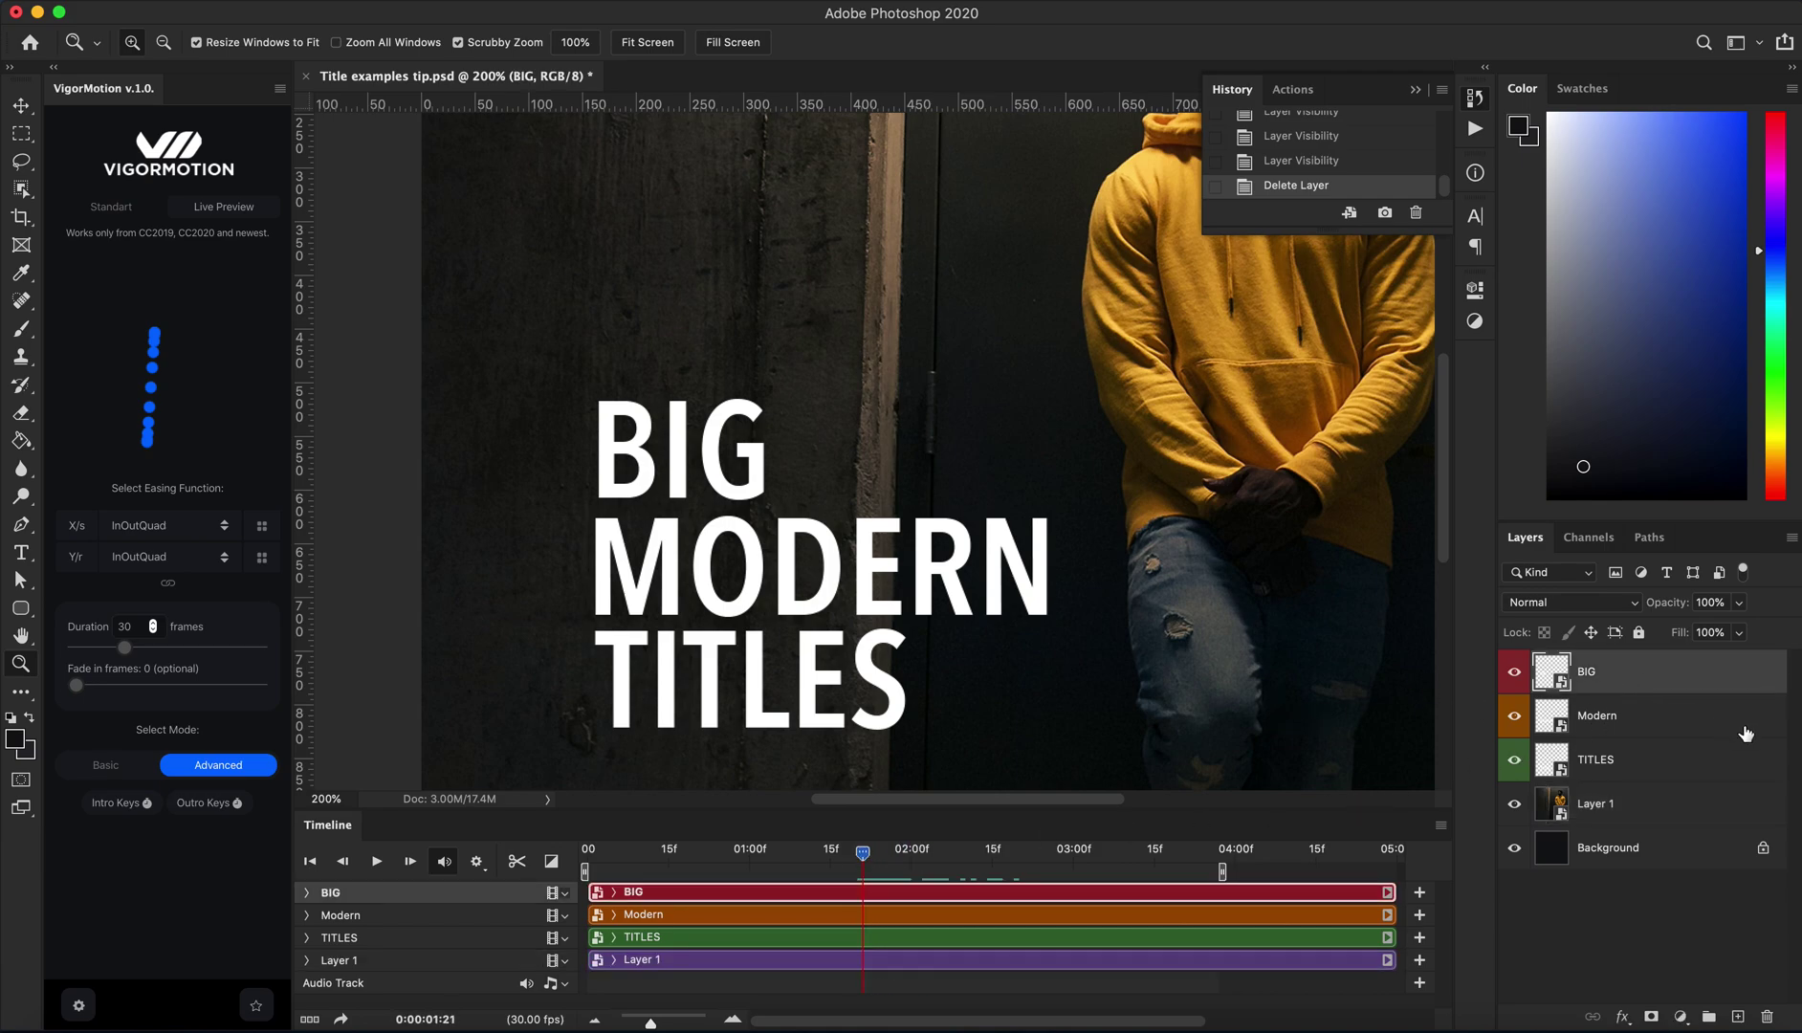
pyautogui.press('m')
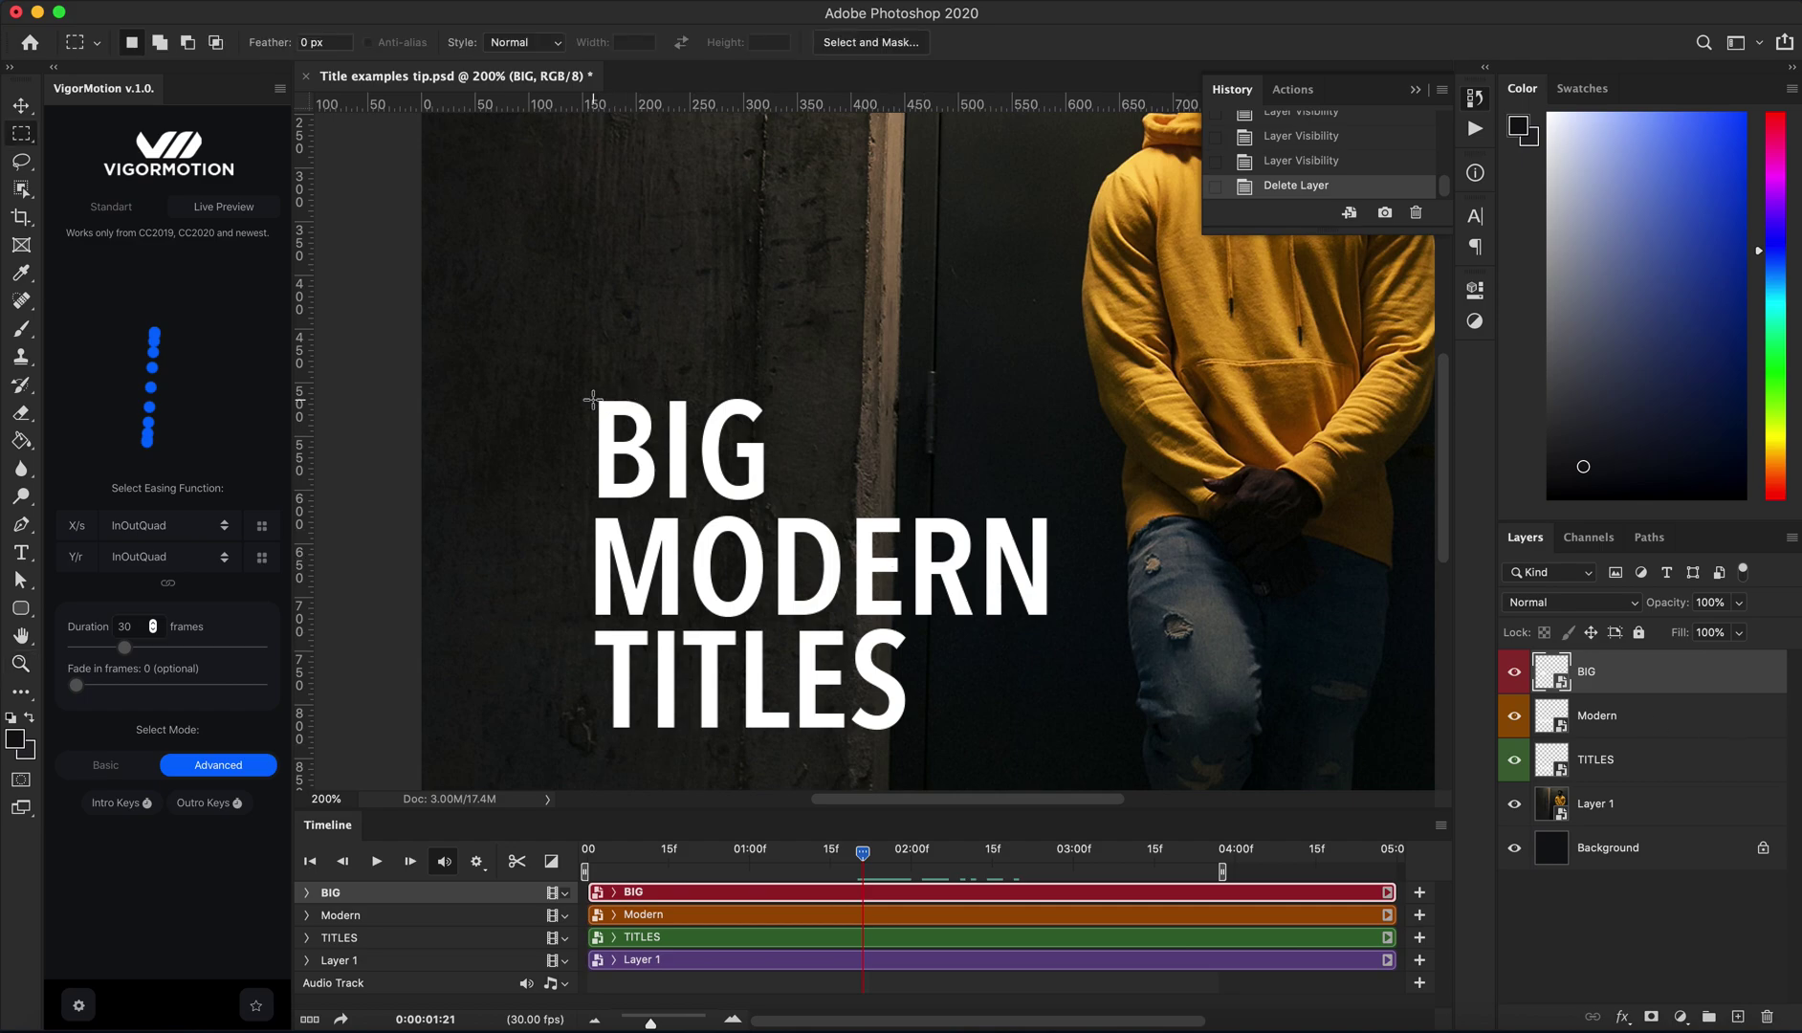
pyautogui.moveTo(598, 402); pyautogui.dragTo(773, 502)
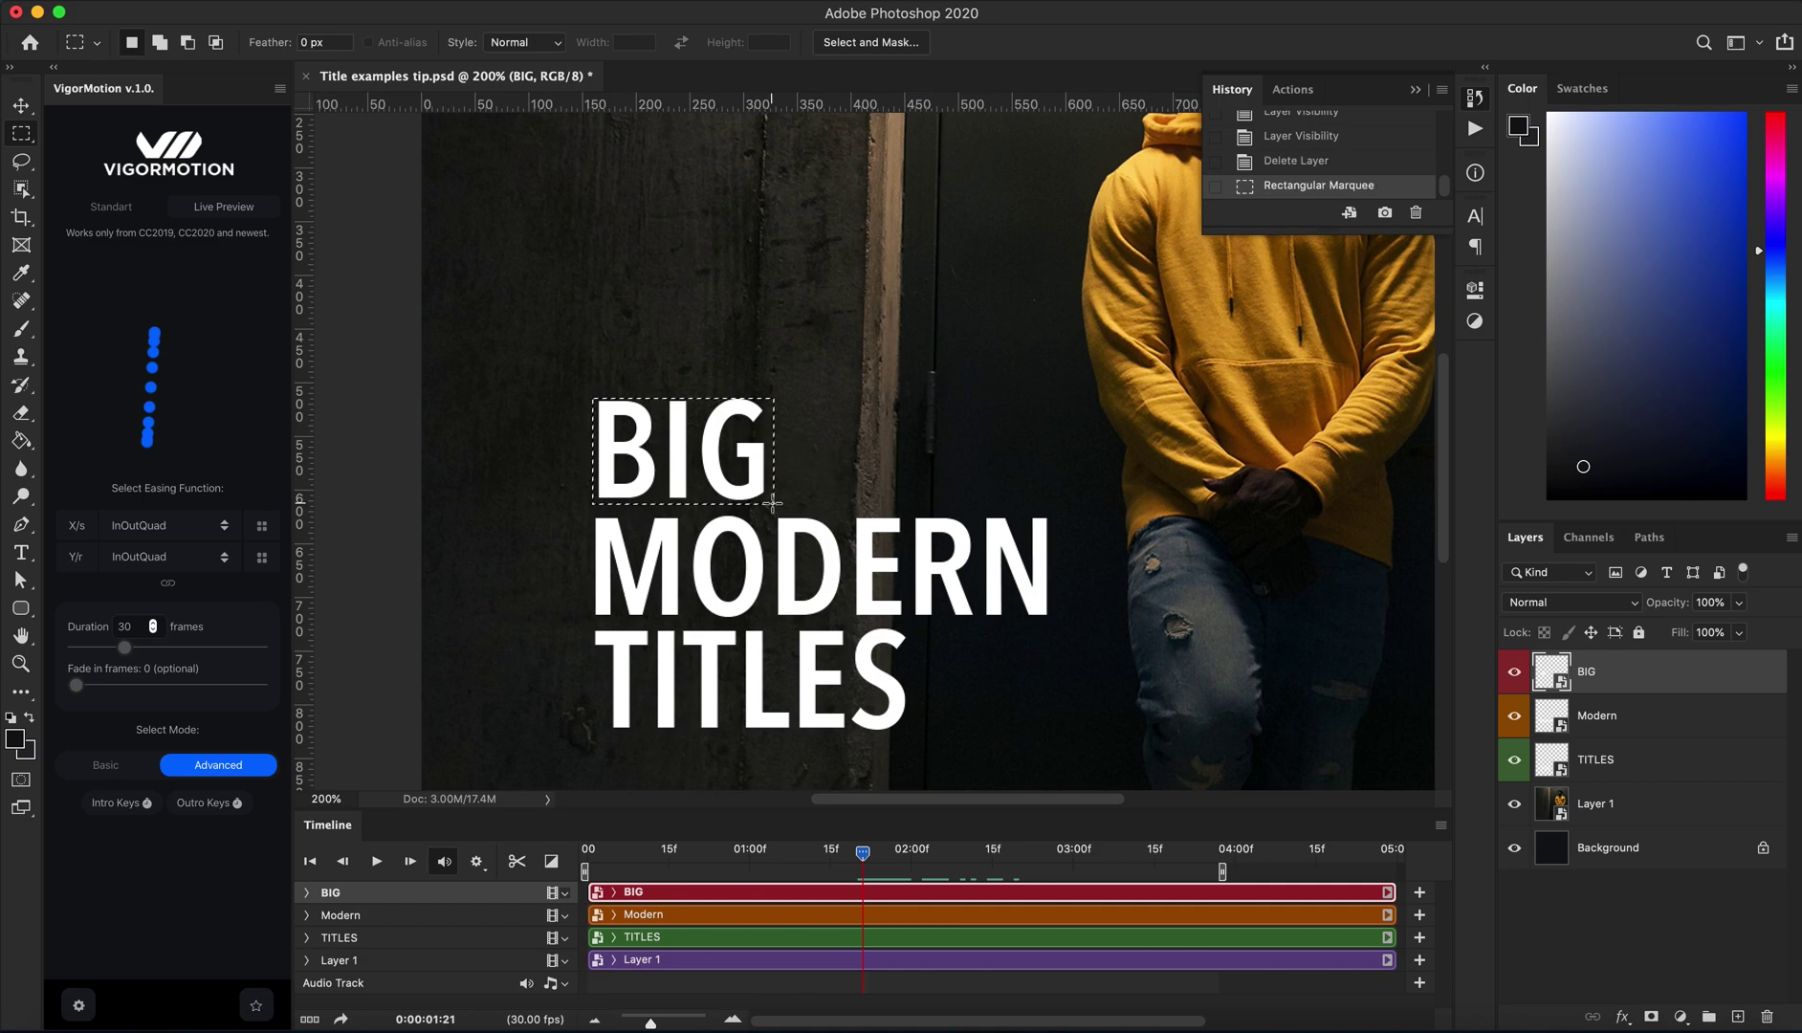
pyautogui.click(1651, 1017)
pyautogui.moveTo(863, 854)
pyautogui.mouseDown()
pyautogui.moveTo(610, 851)
pyautogui.moveTo(867, 844)
pyautogui.mouseUp()
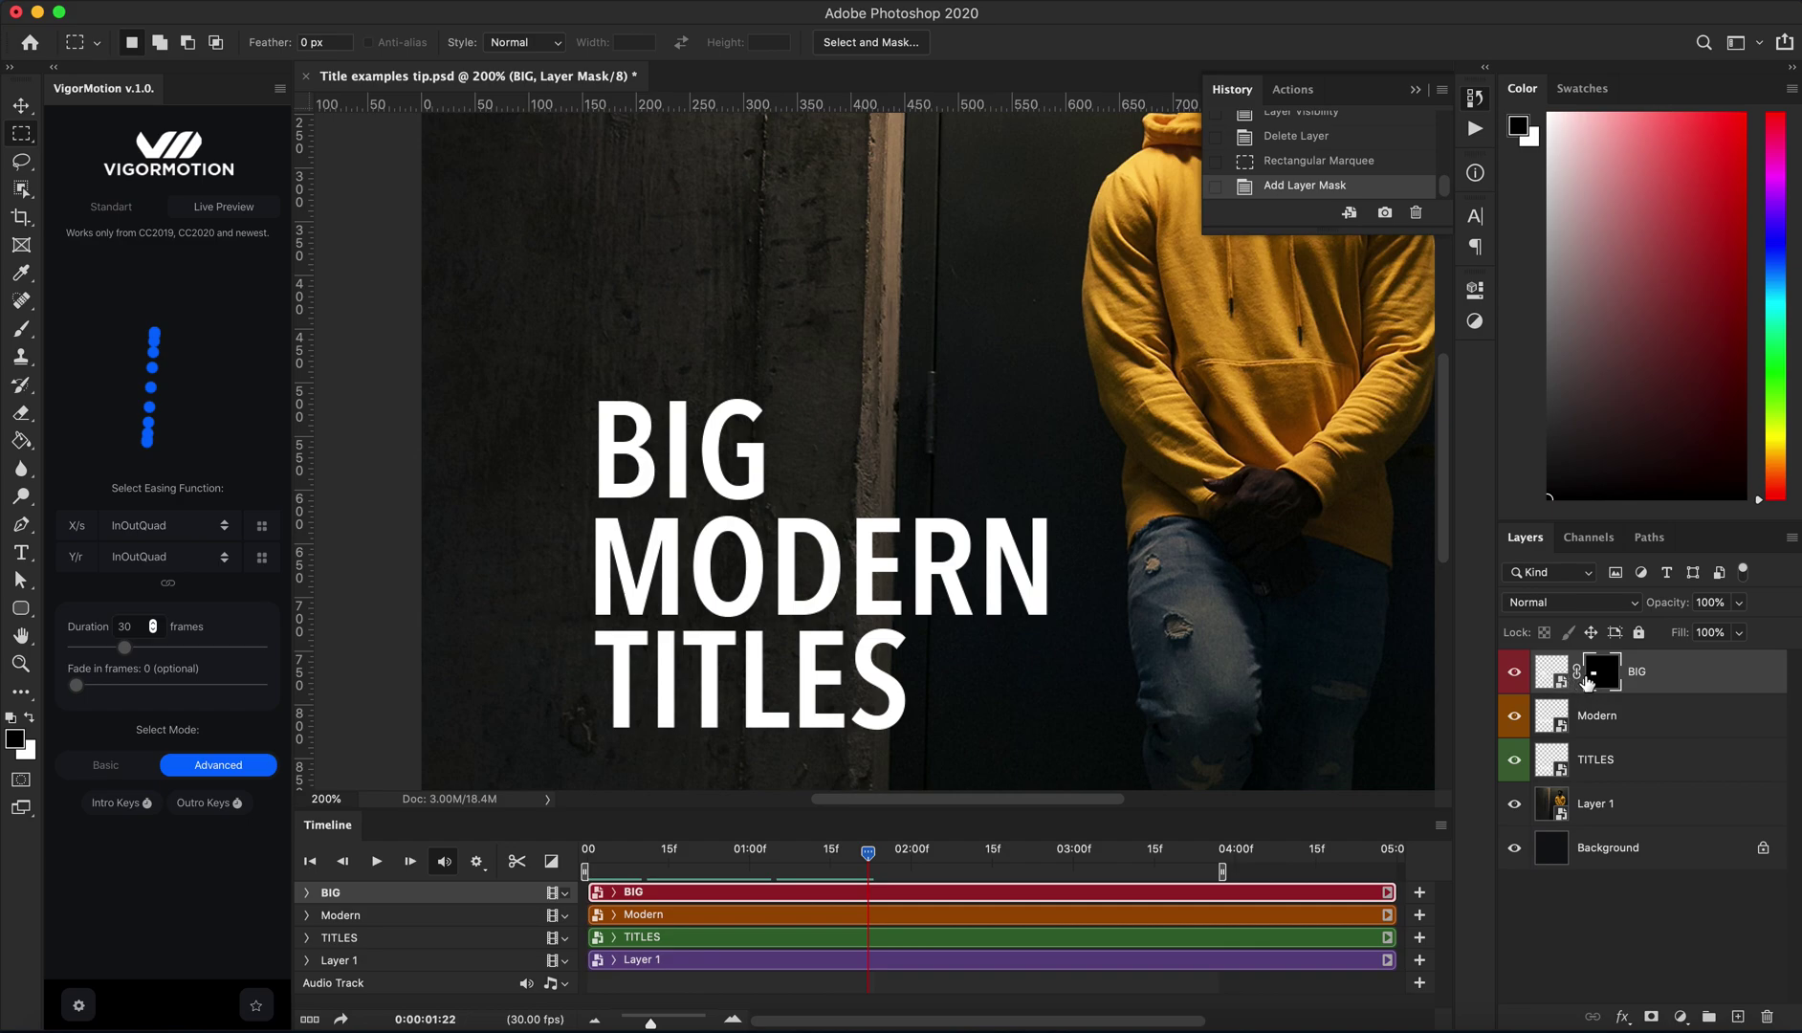
pyautogui.click(1578, 675)
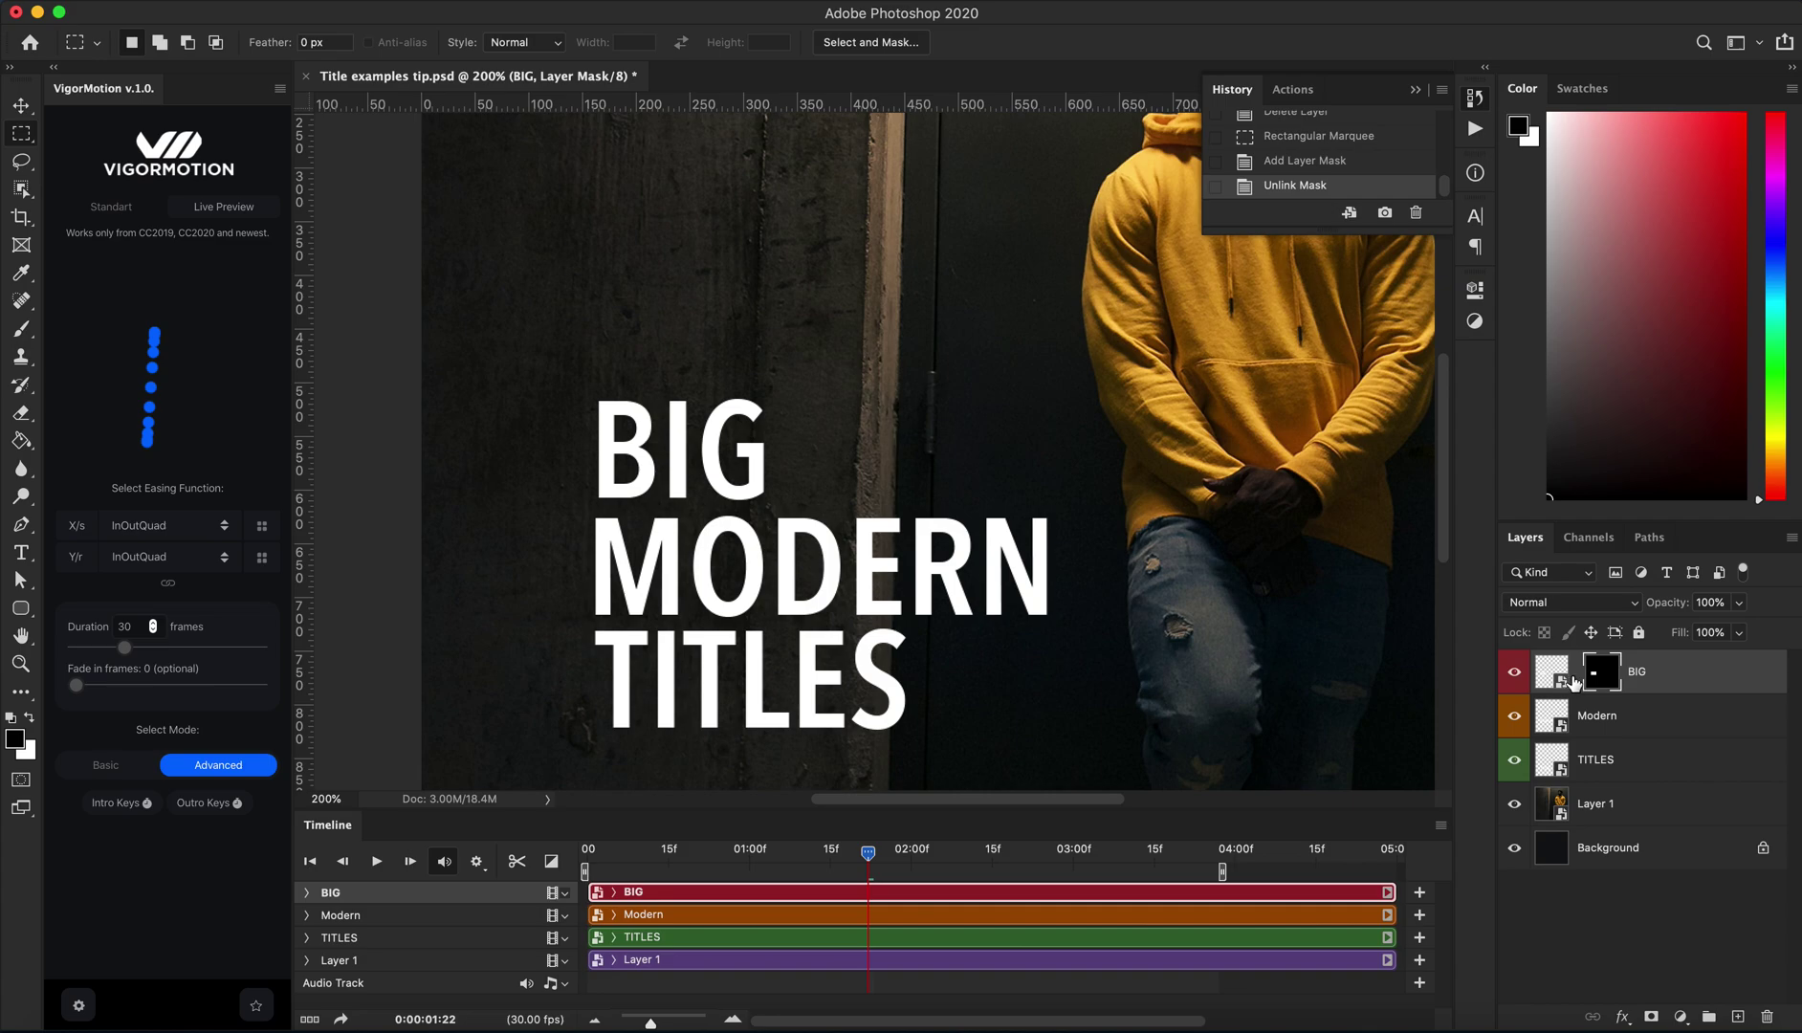
pyautogui.click(1610, 720)
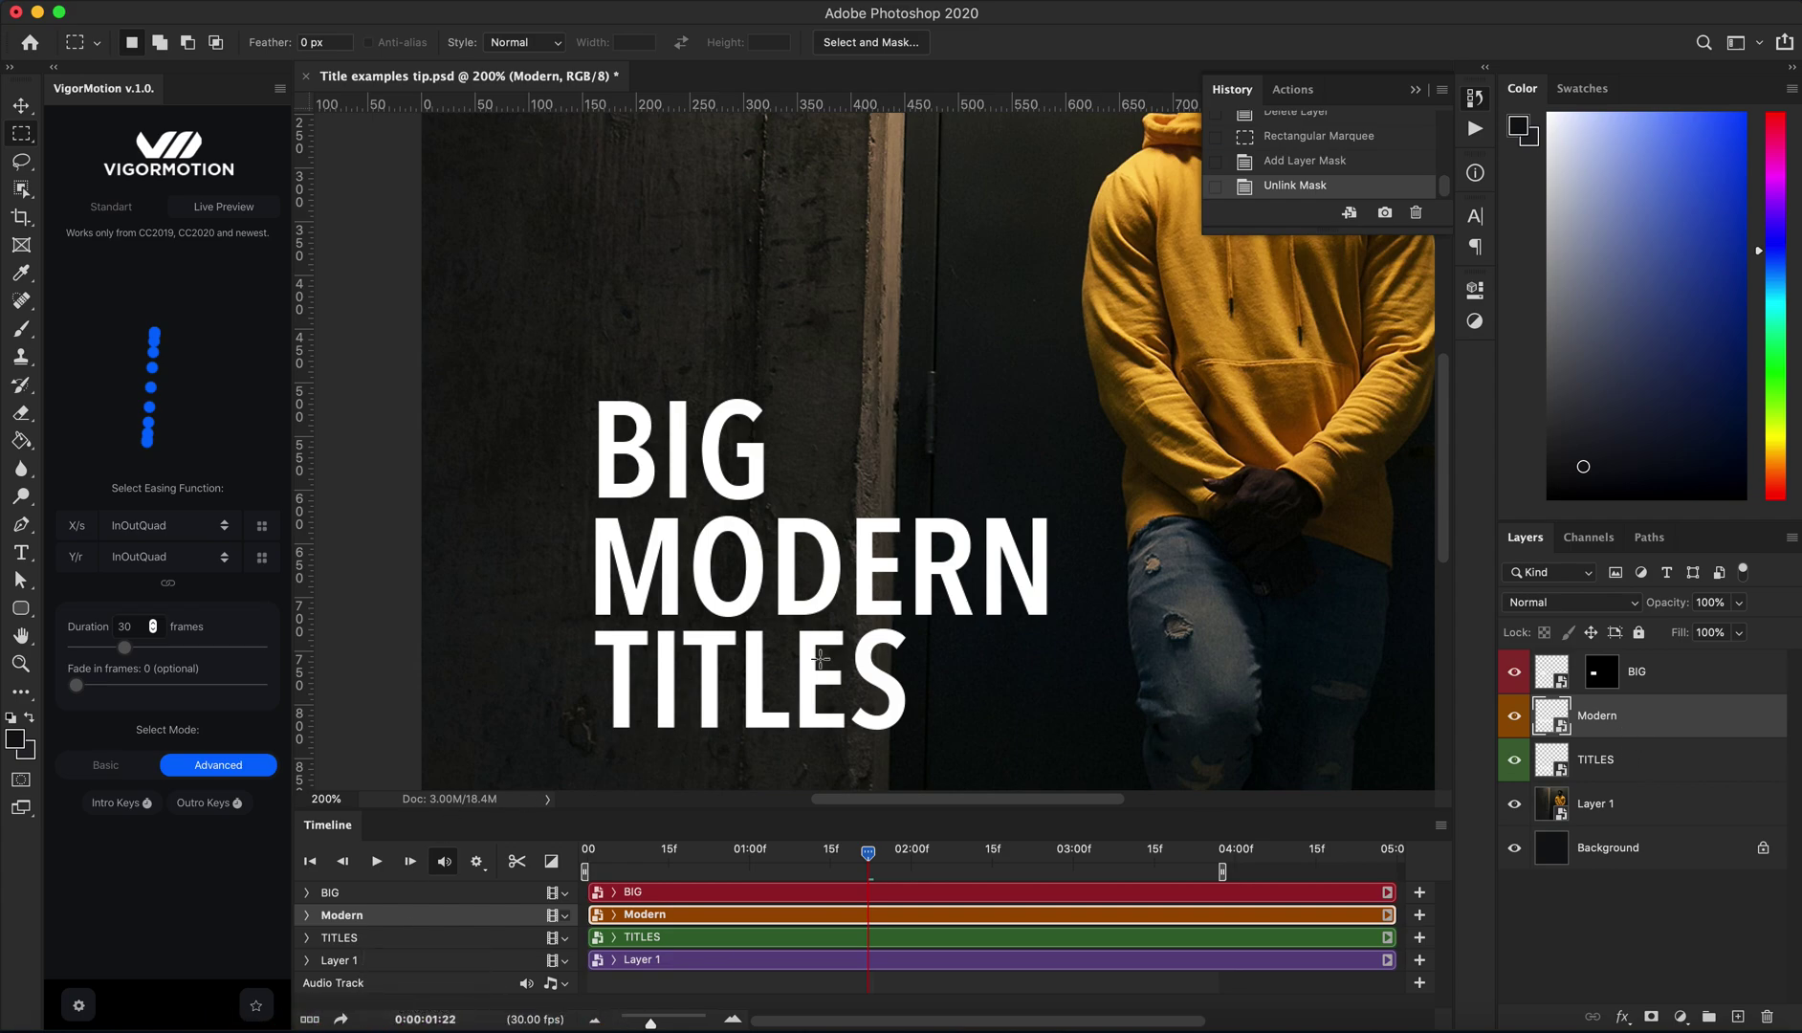
# Step: Mask the Modern layer with a marquee around MODERN and unlink the mask
pyautogui.moveTo(590, 516); pyautogui.dragTo(1052, 620)
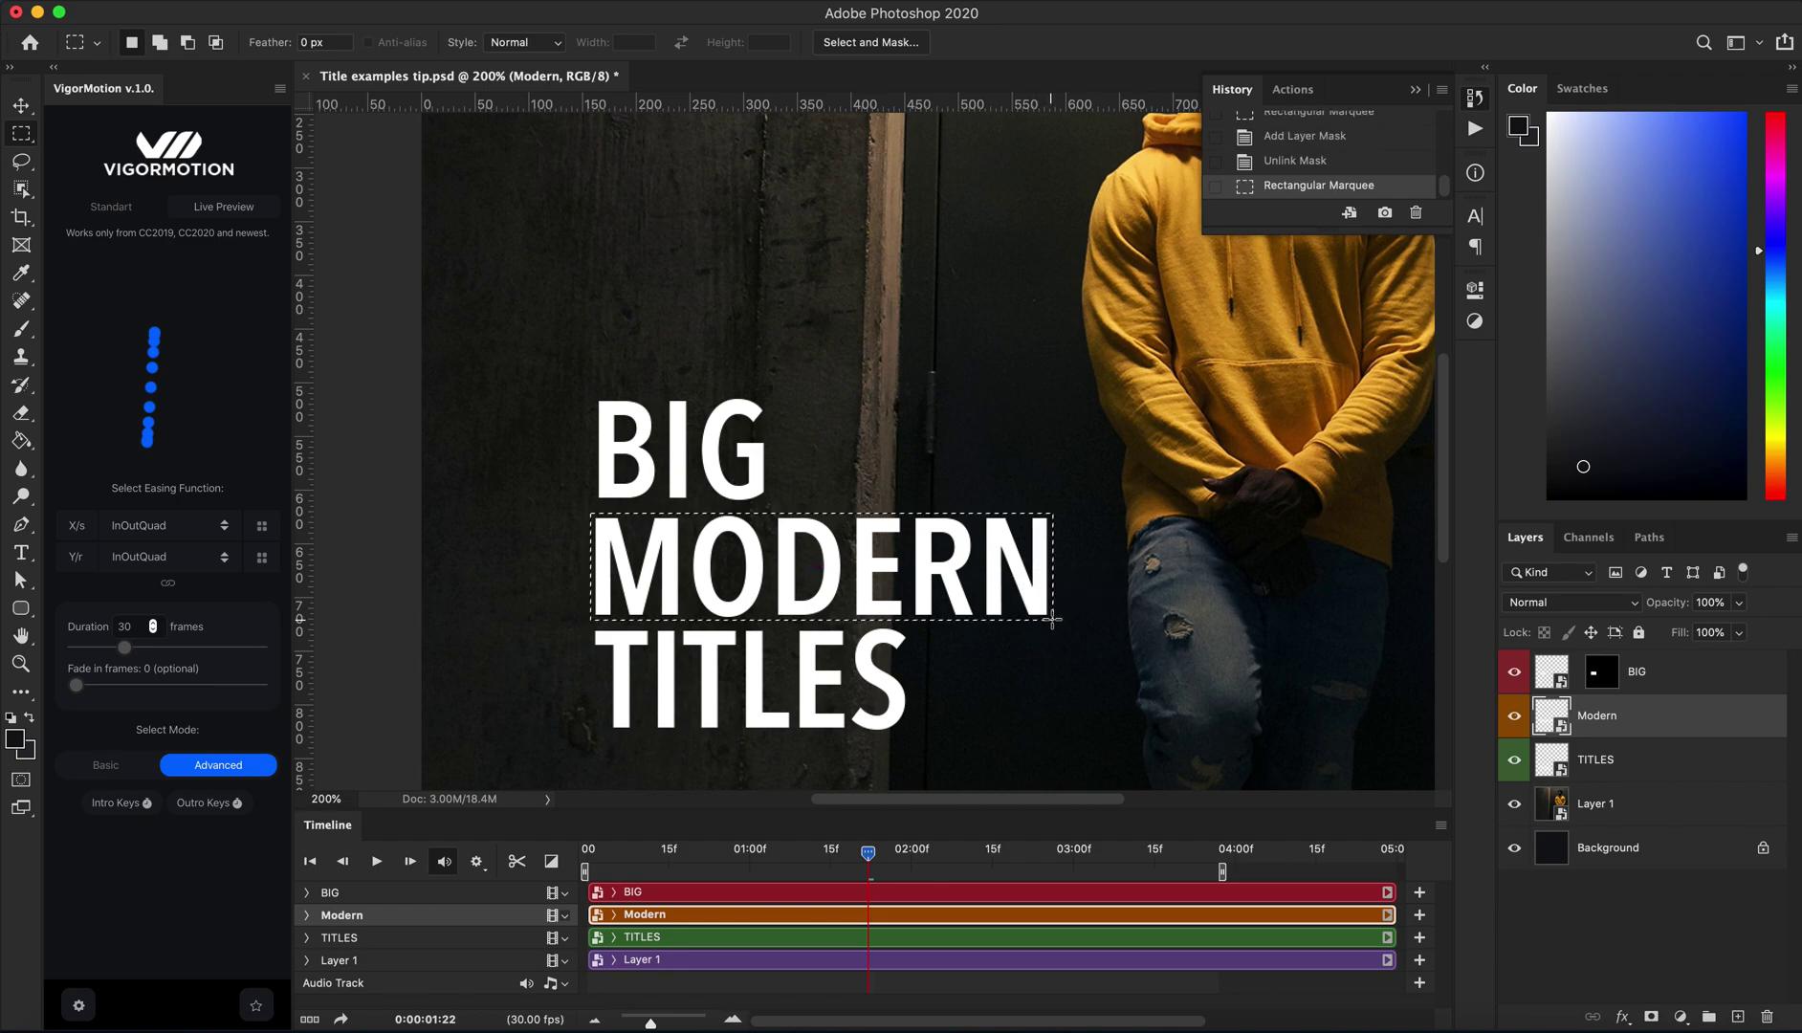
pyautogui.click(1653, 1016)
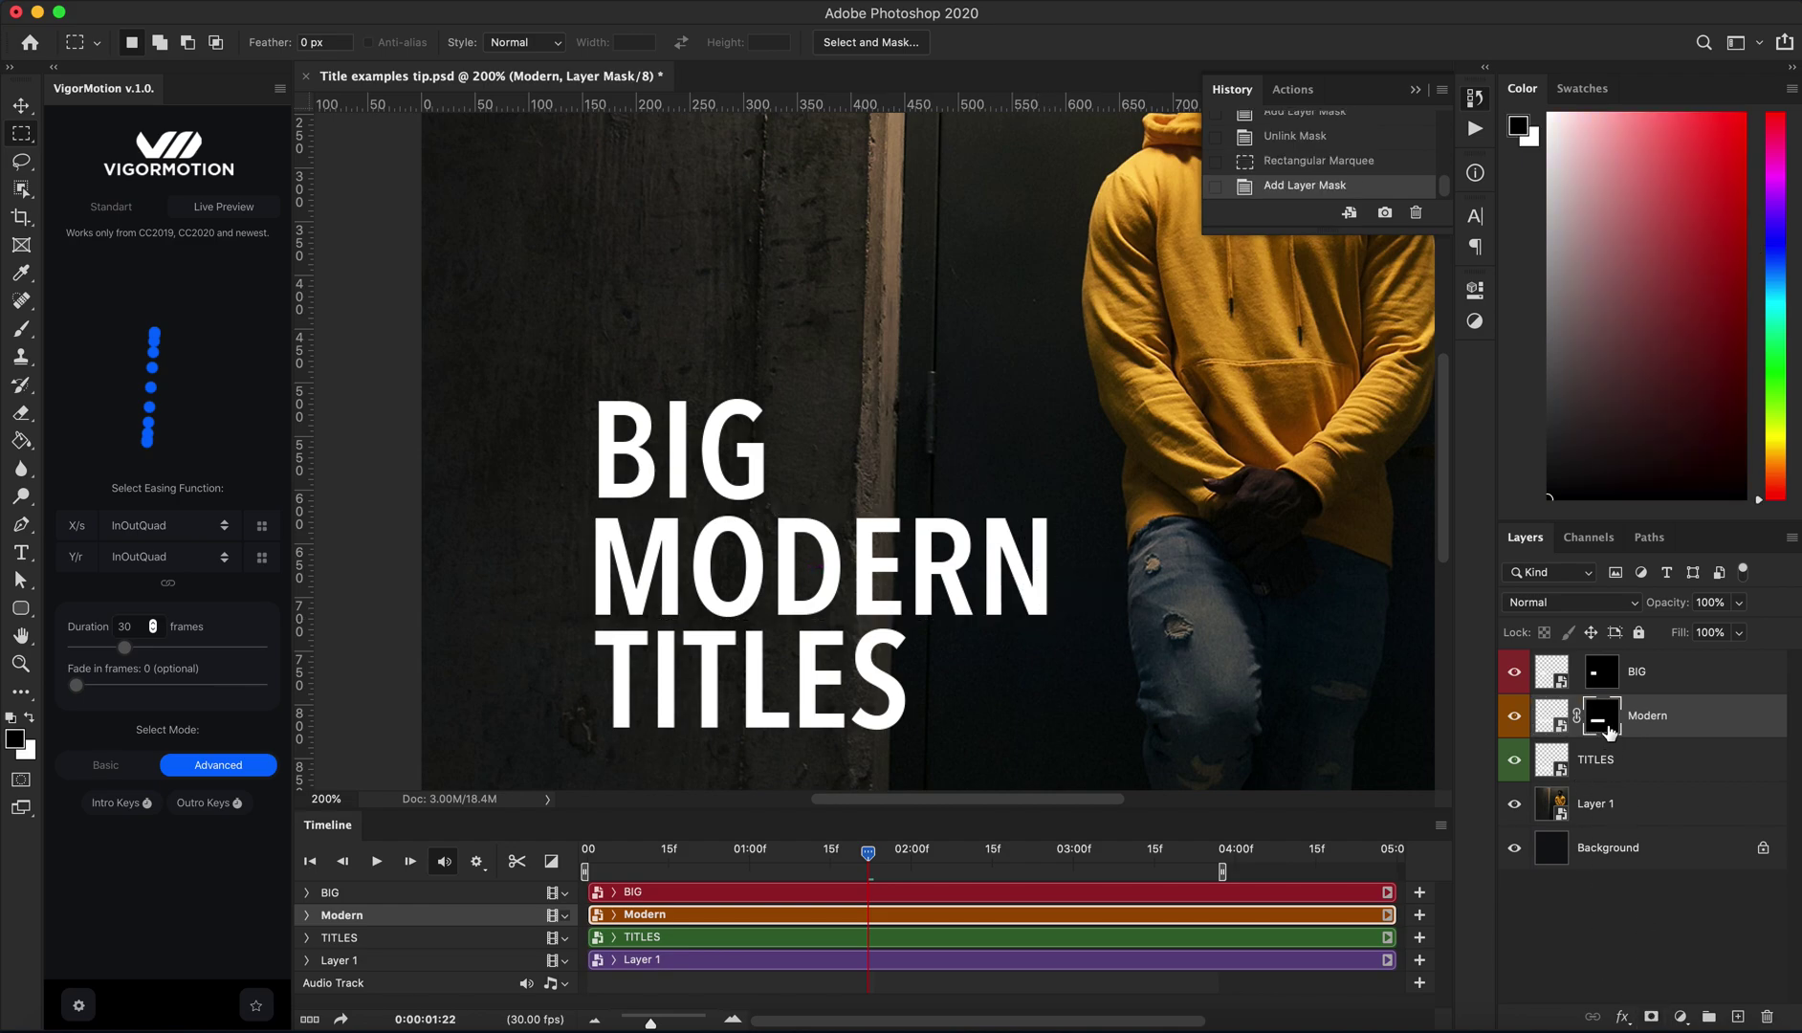
pyautogui.click(1576, 716)
# Step: Mask the TITLES layer with a marquee around TITLES, unlink it, and show all five timeline seconds
pyautogui.click(1580, 757)
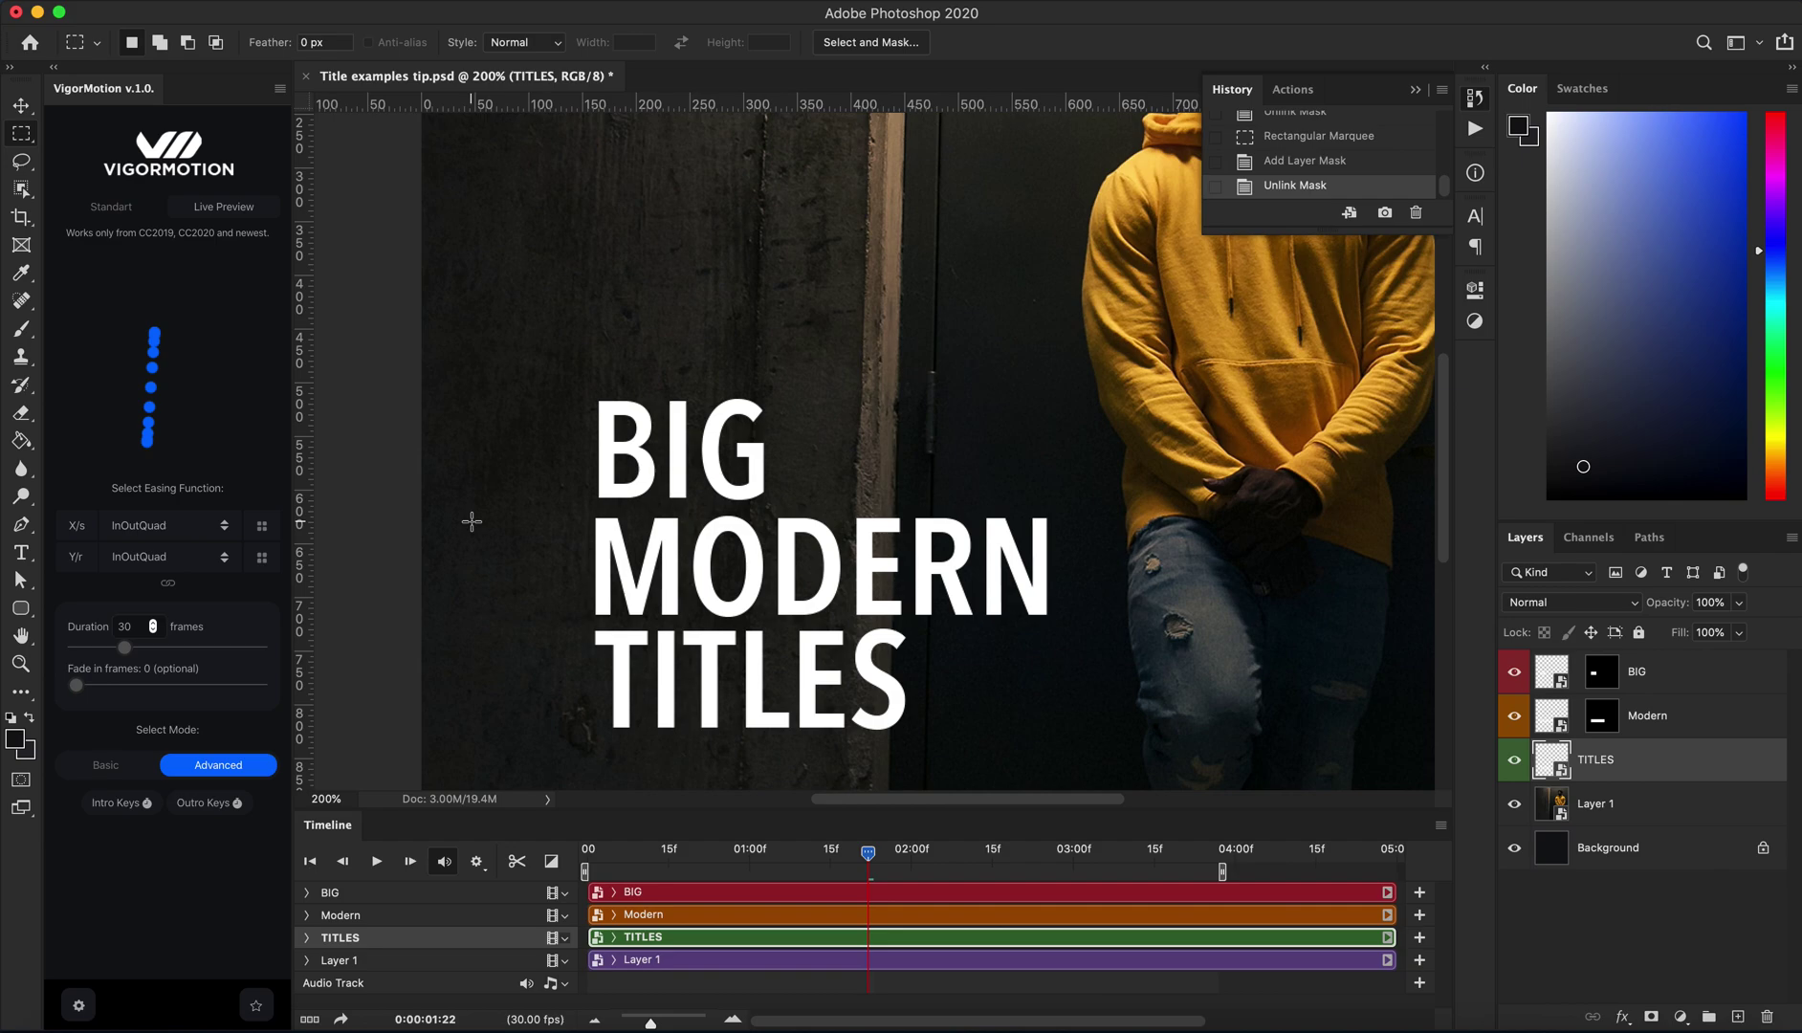
pyautogui.moveTo(591, 626); pyautogui.dragTo(910, 734)
pyautogui.moveTo(910, 734); pyautogui.dragTo(912, 733)
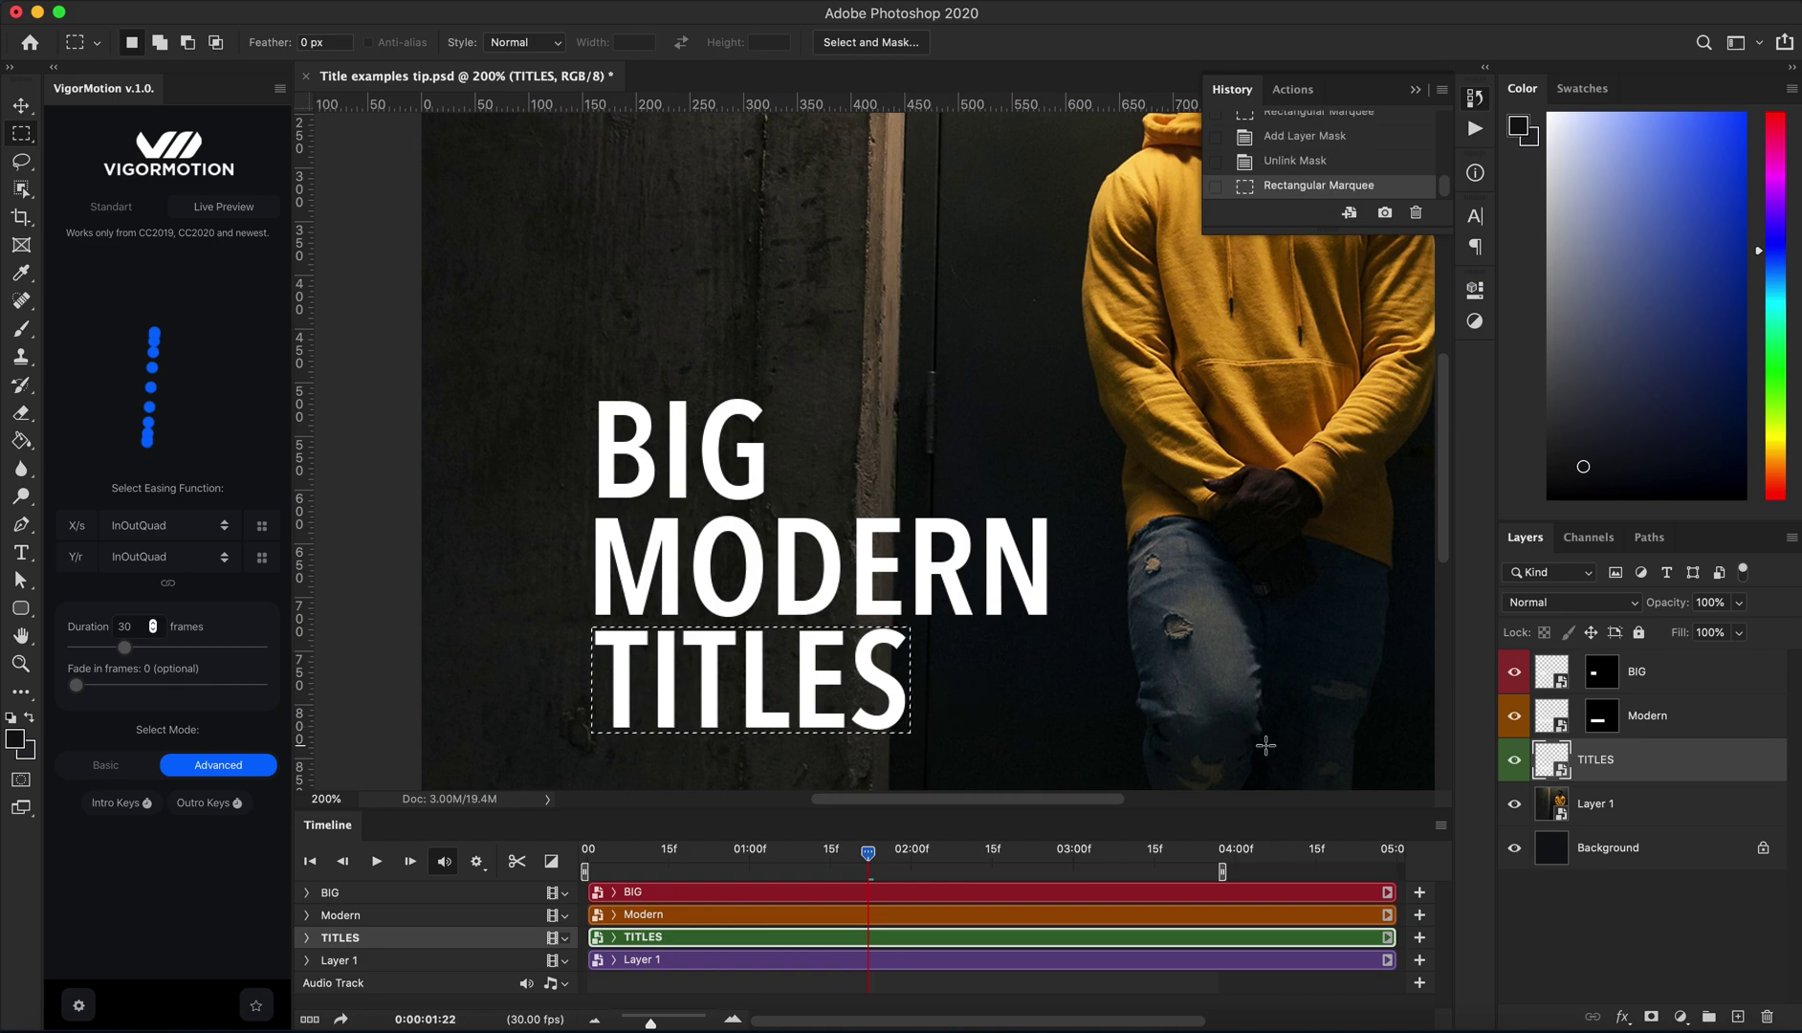
pyautogui.click(1651, 1017)
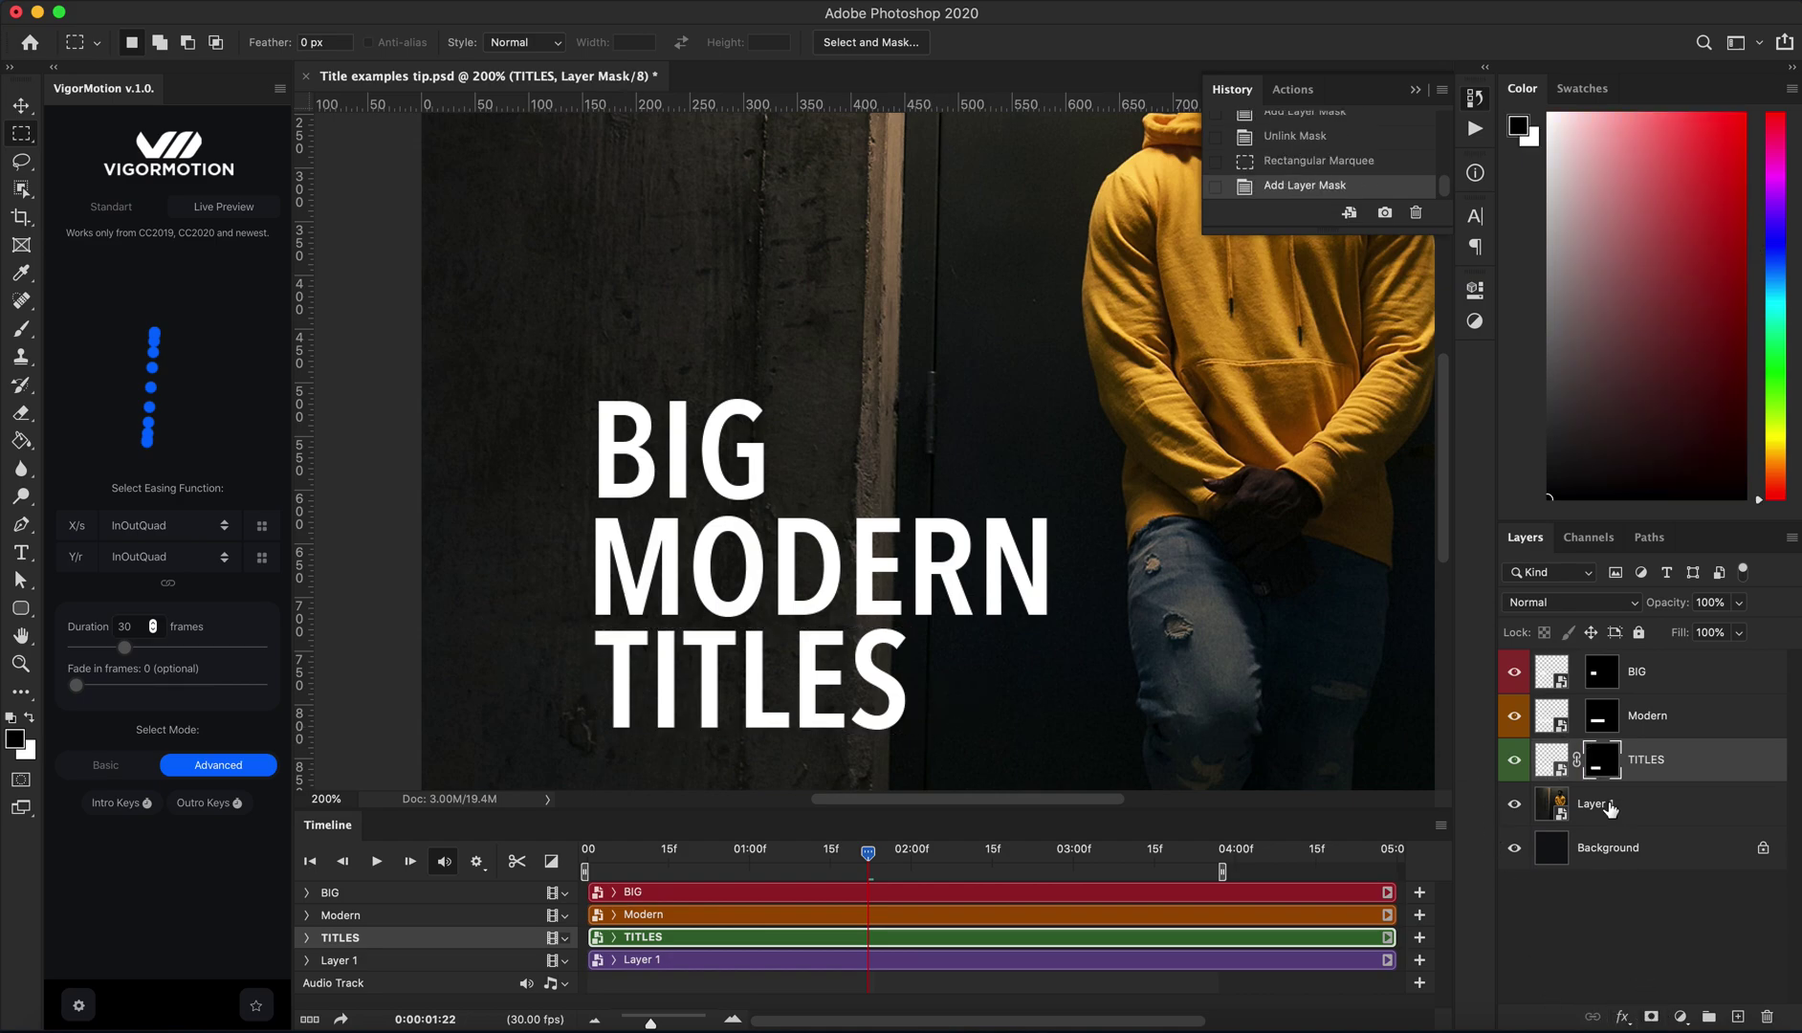
pyautogui.click(1577, 762)
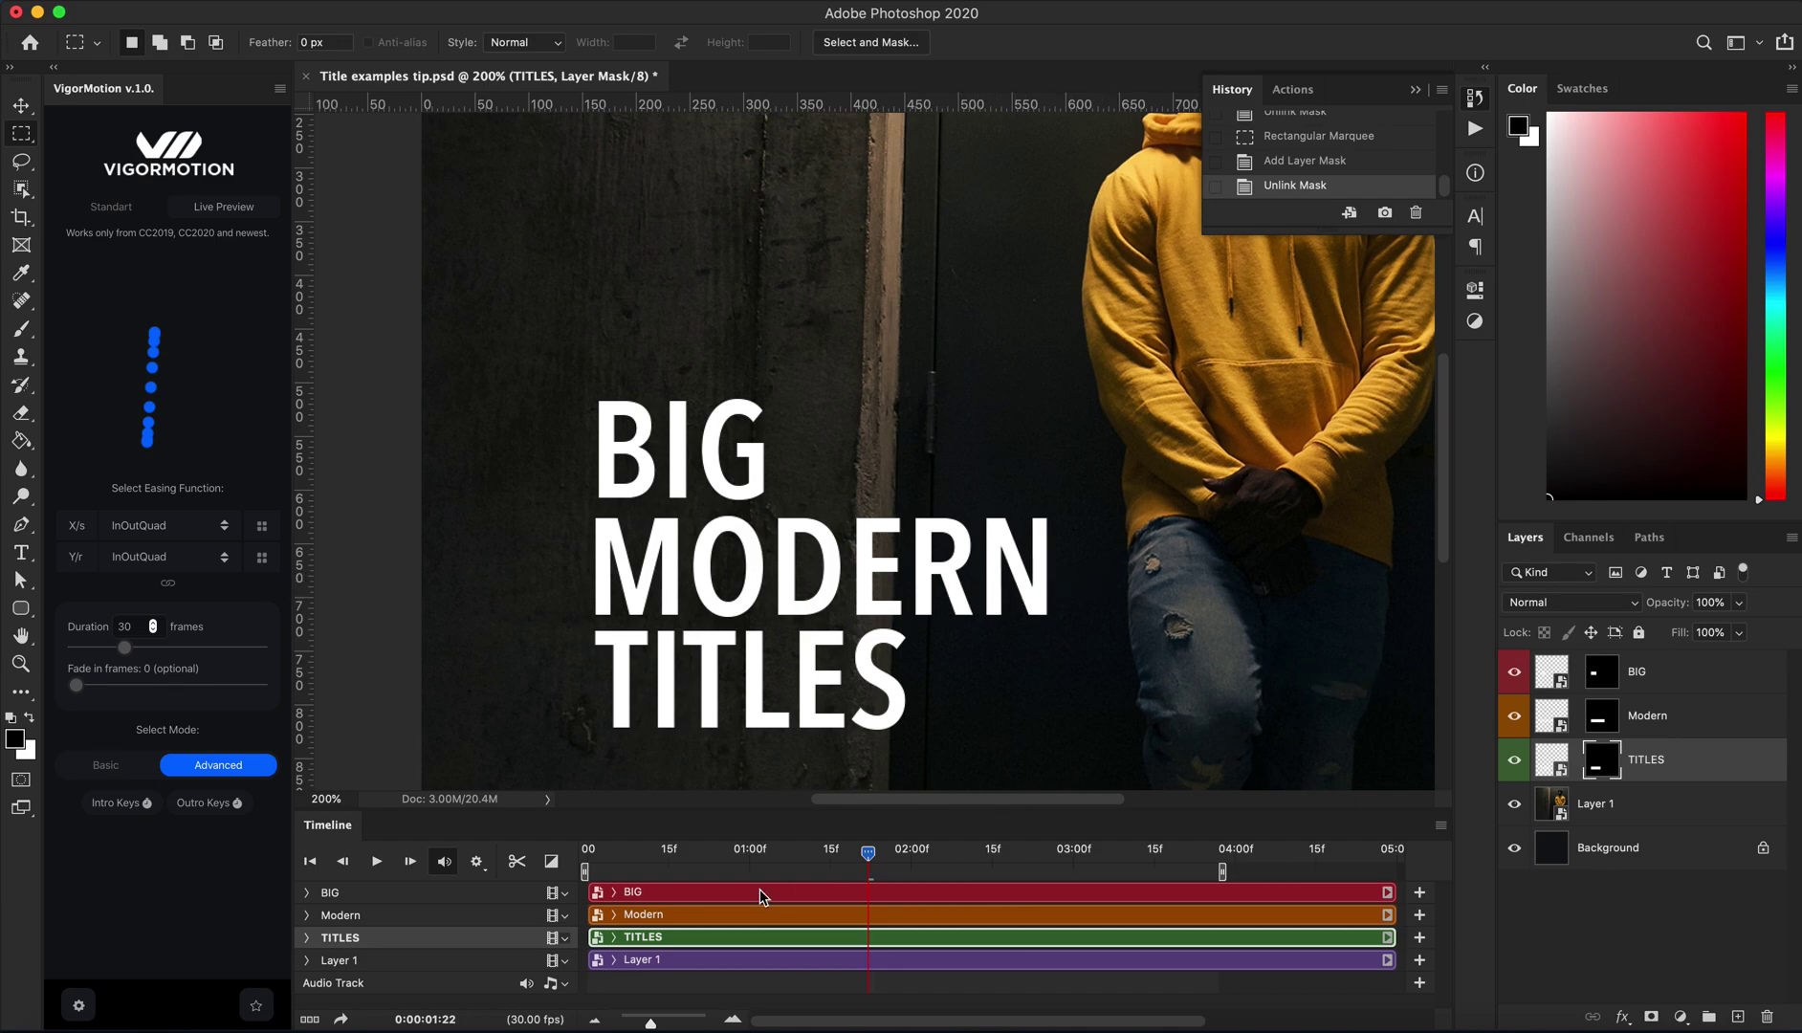
pyautogui.click(598, 1022)
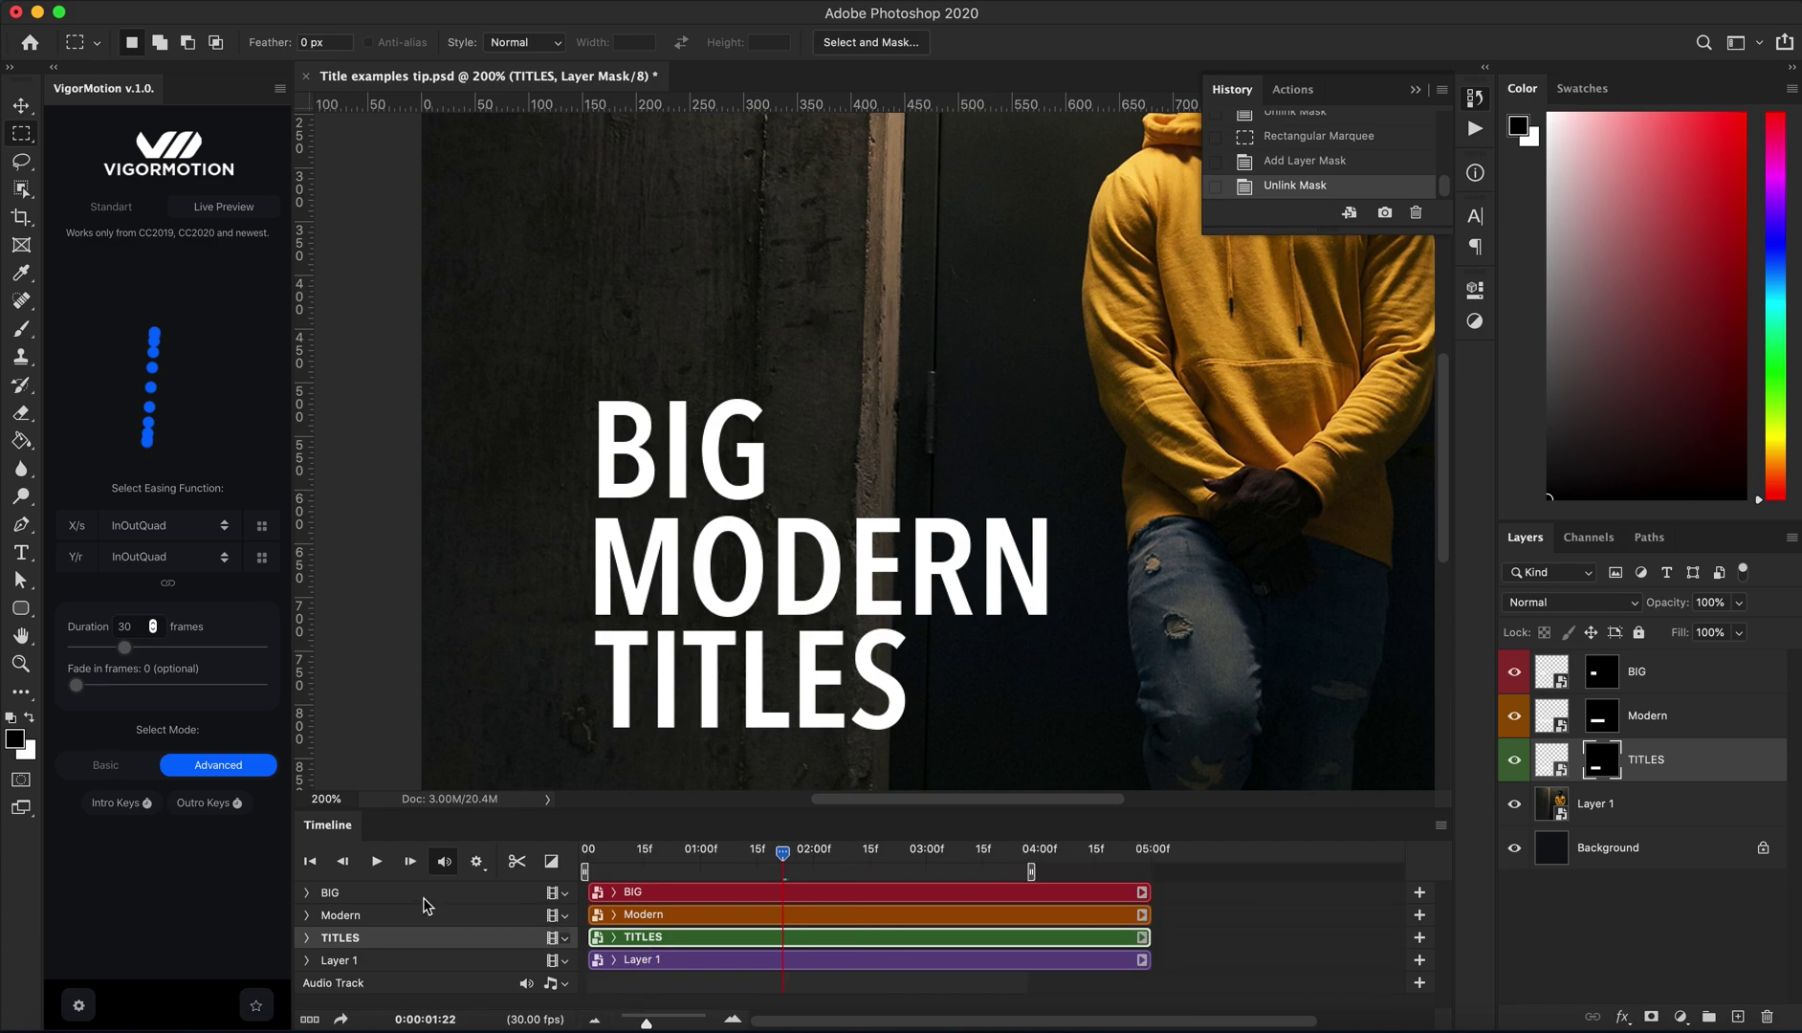
pyautogui.click(375, 861)
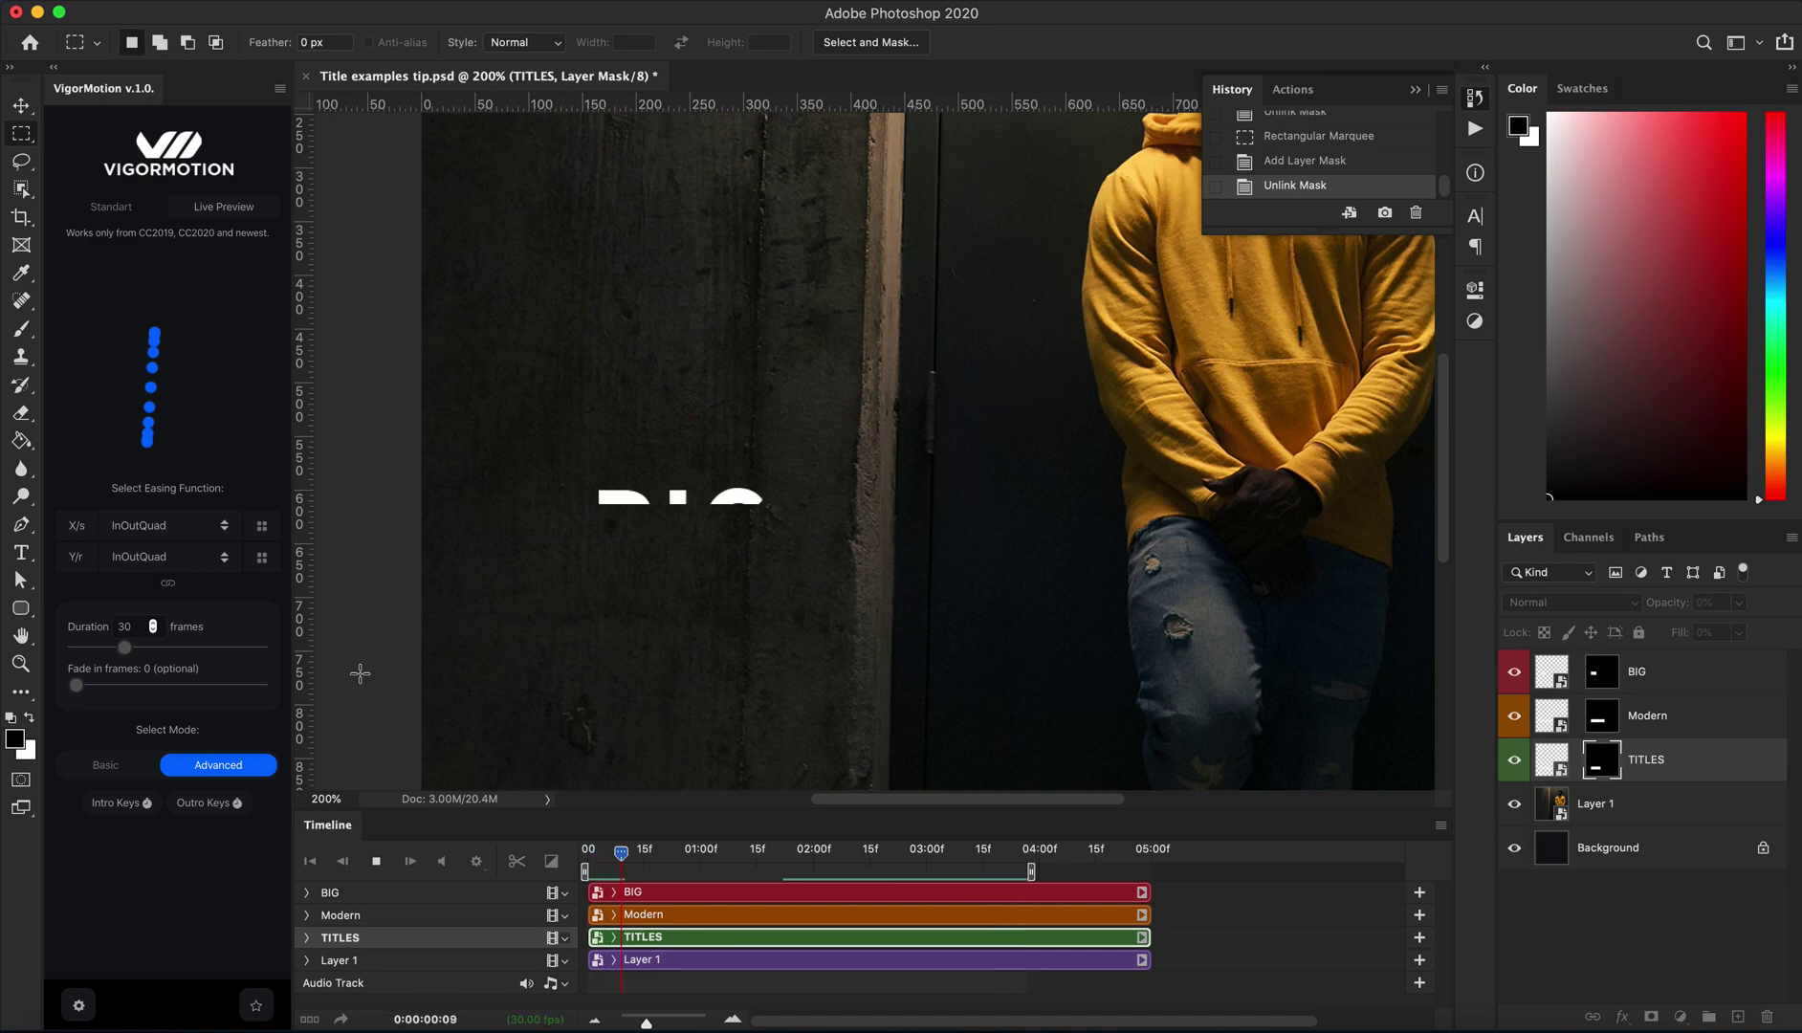
pyautogui.click(376, 863)
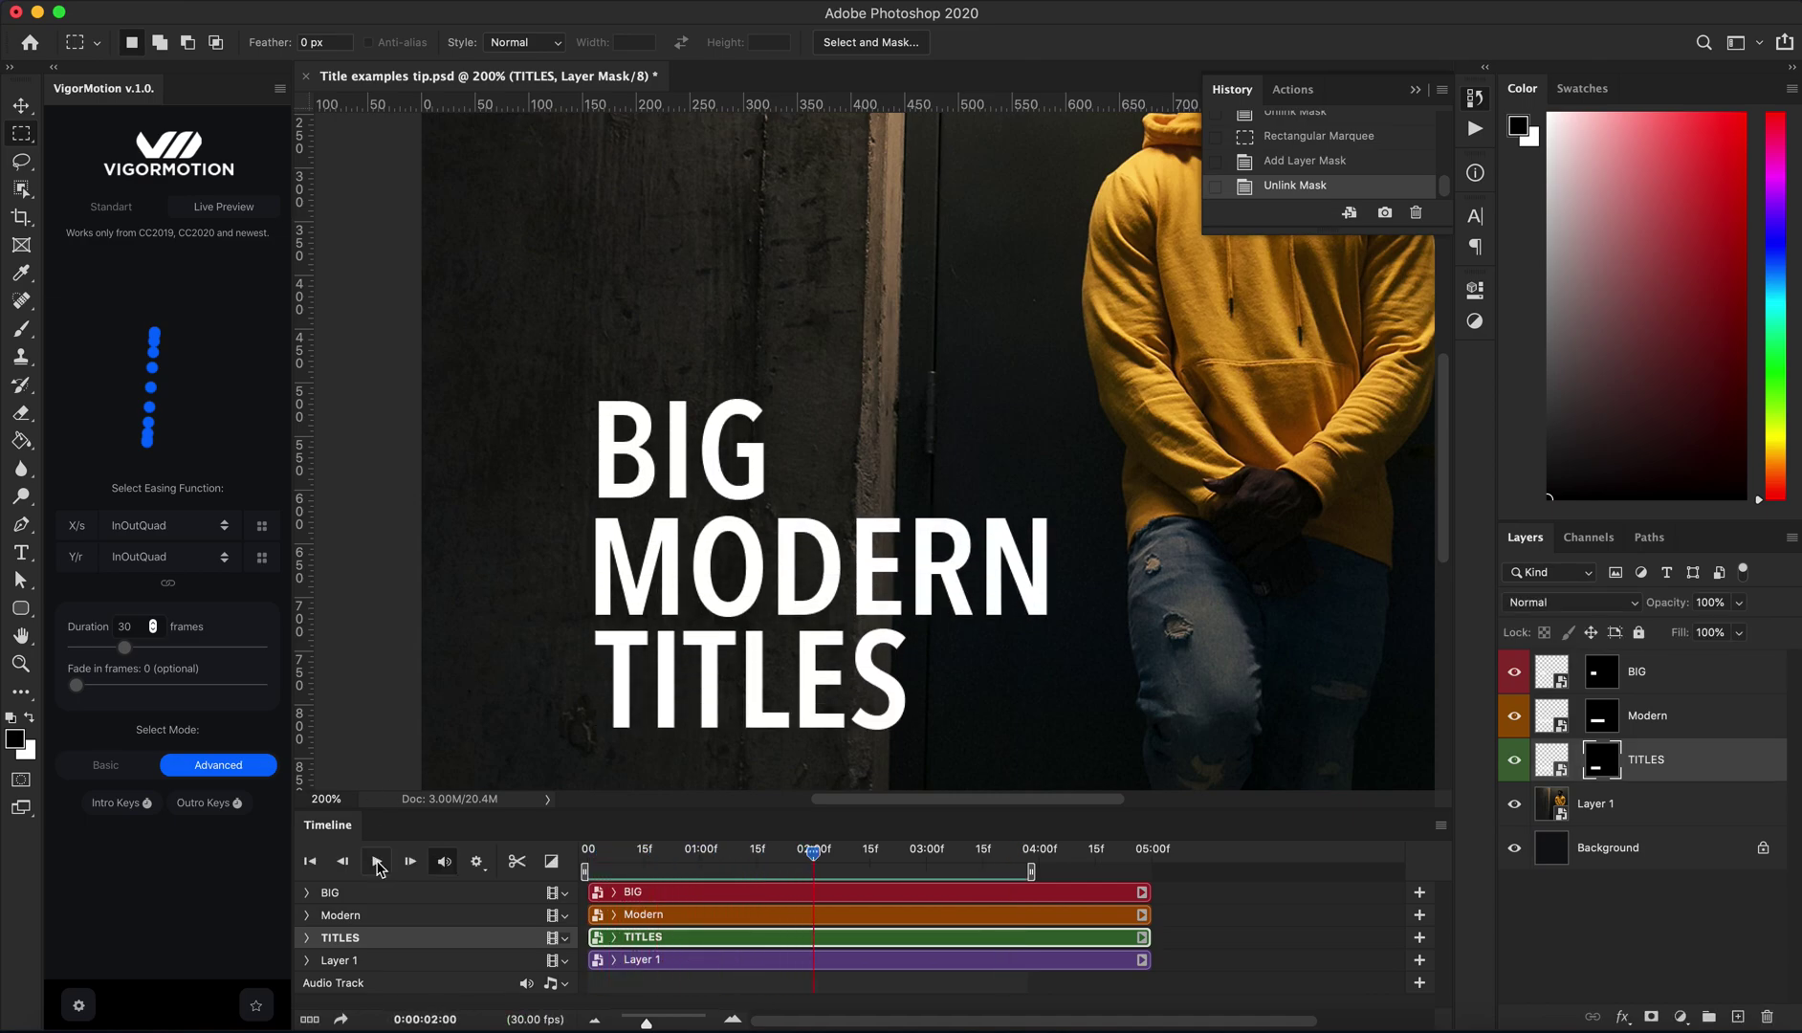
pyautogui.press('z')
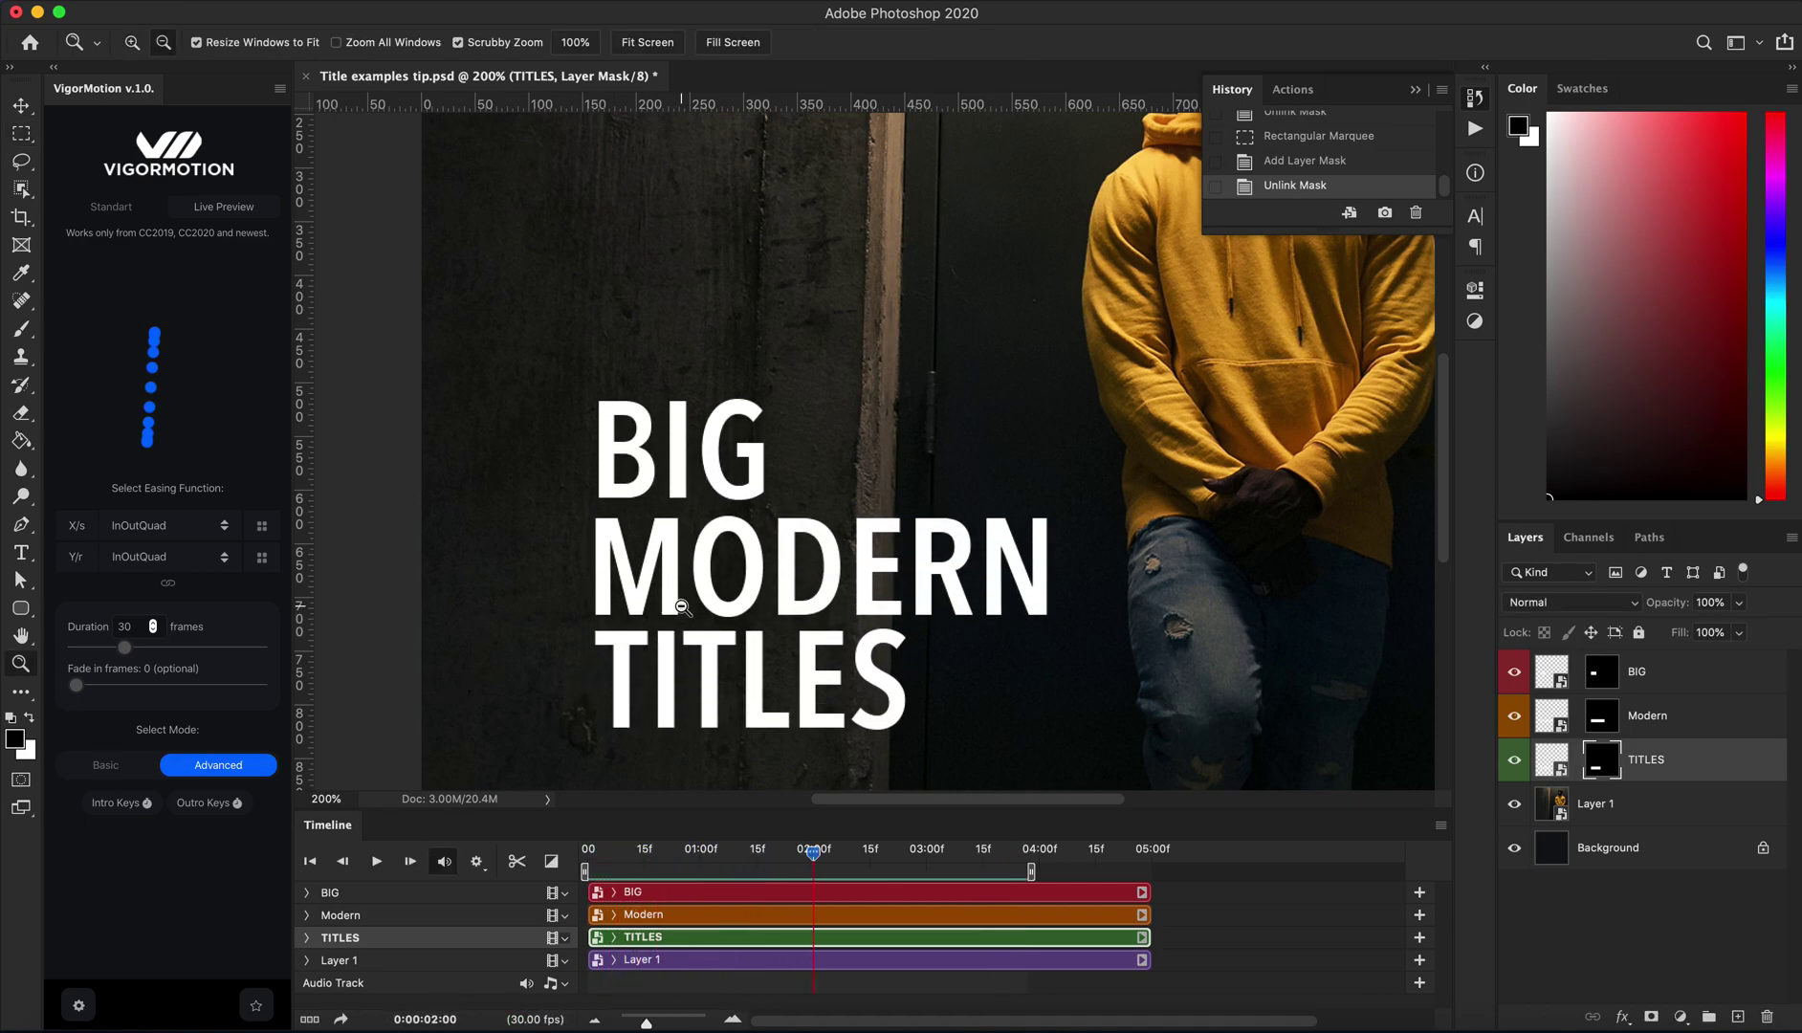
pyautogui.keyDown('alt'); pyautogui.click(682, 606); pyautogui.keyUp('alt')
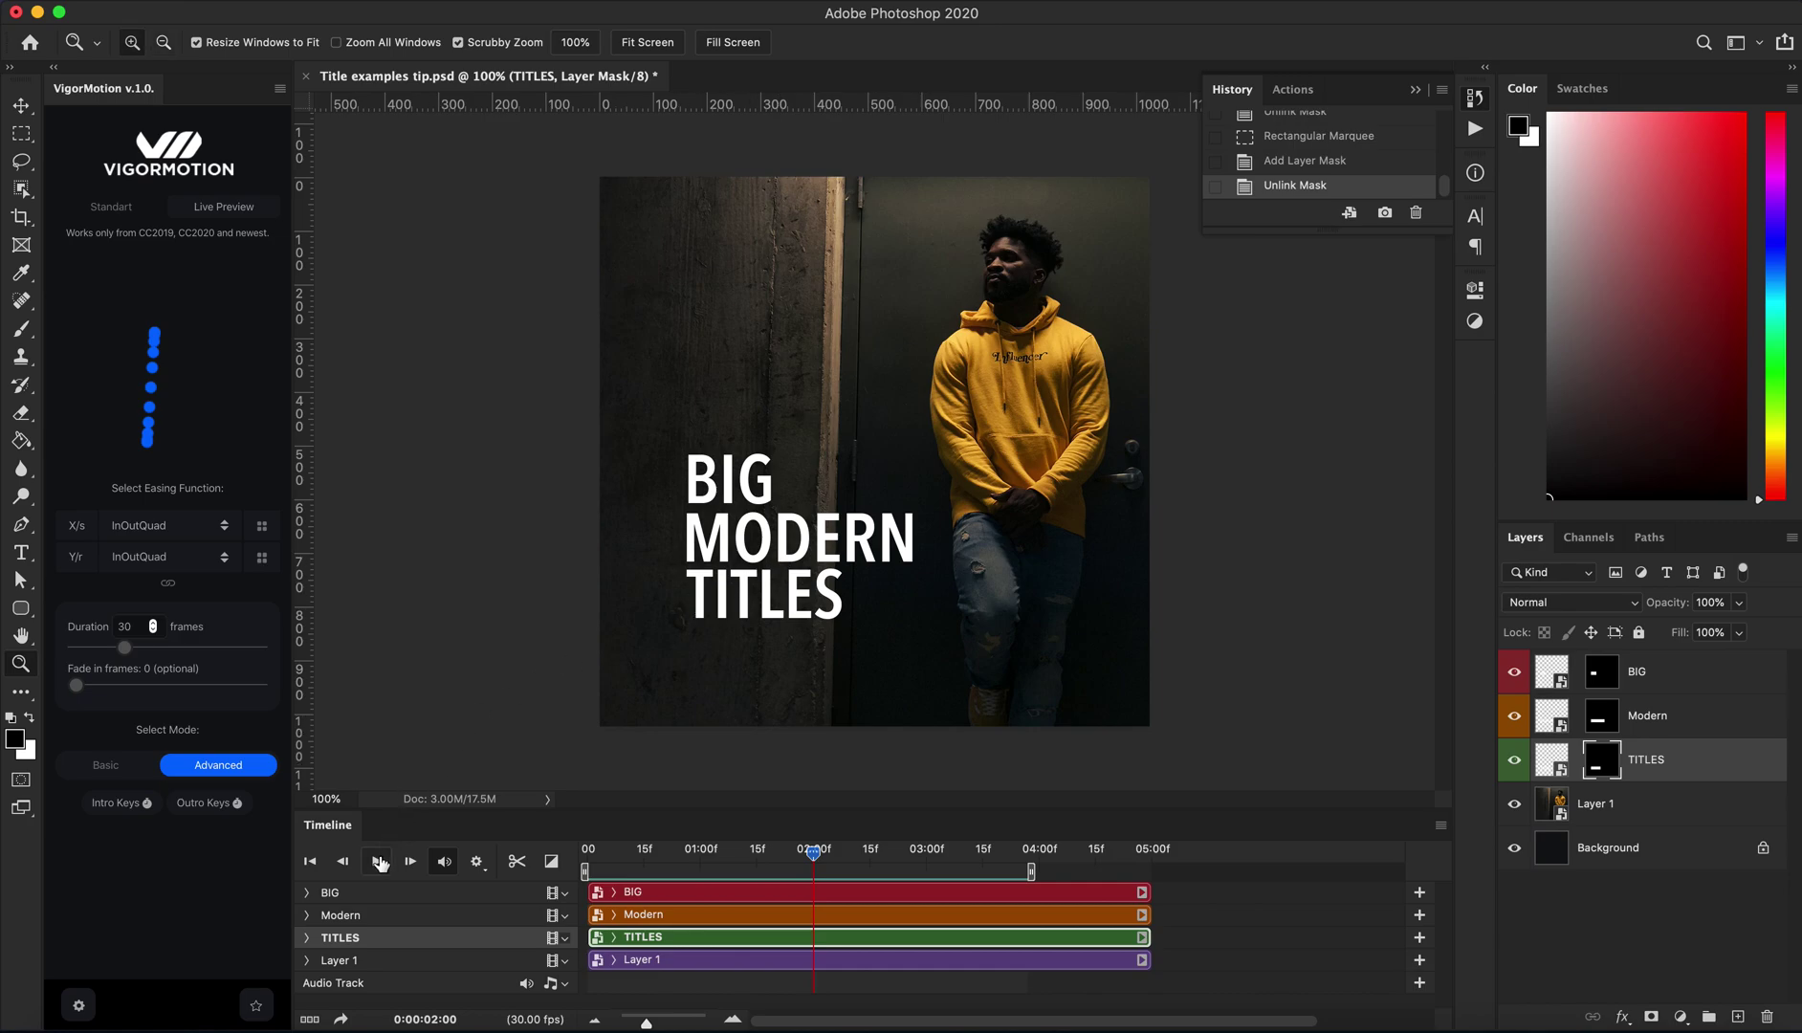
pyautogui.press('space')
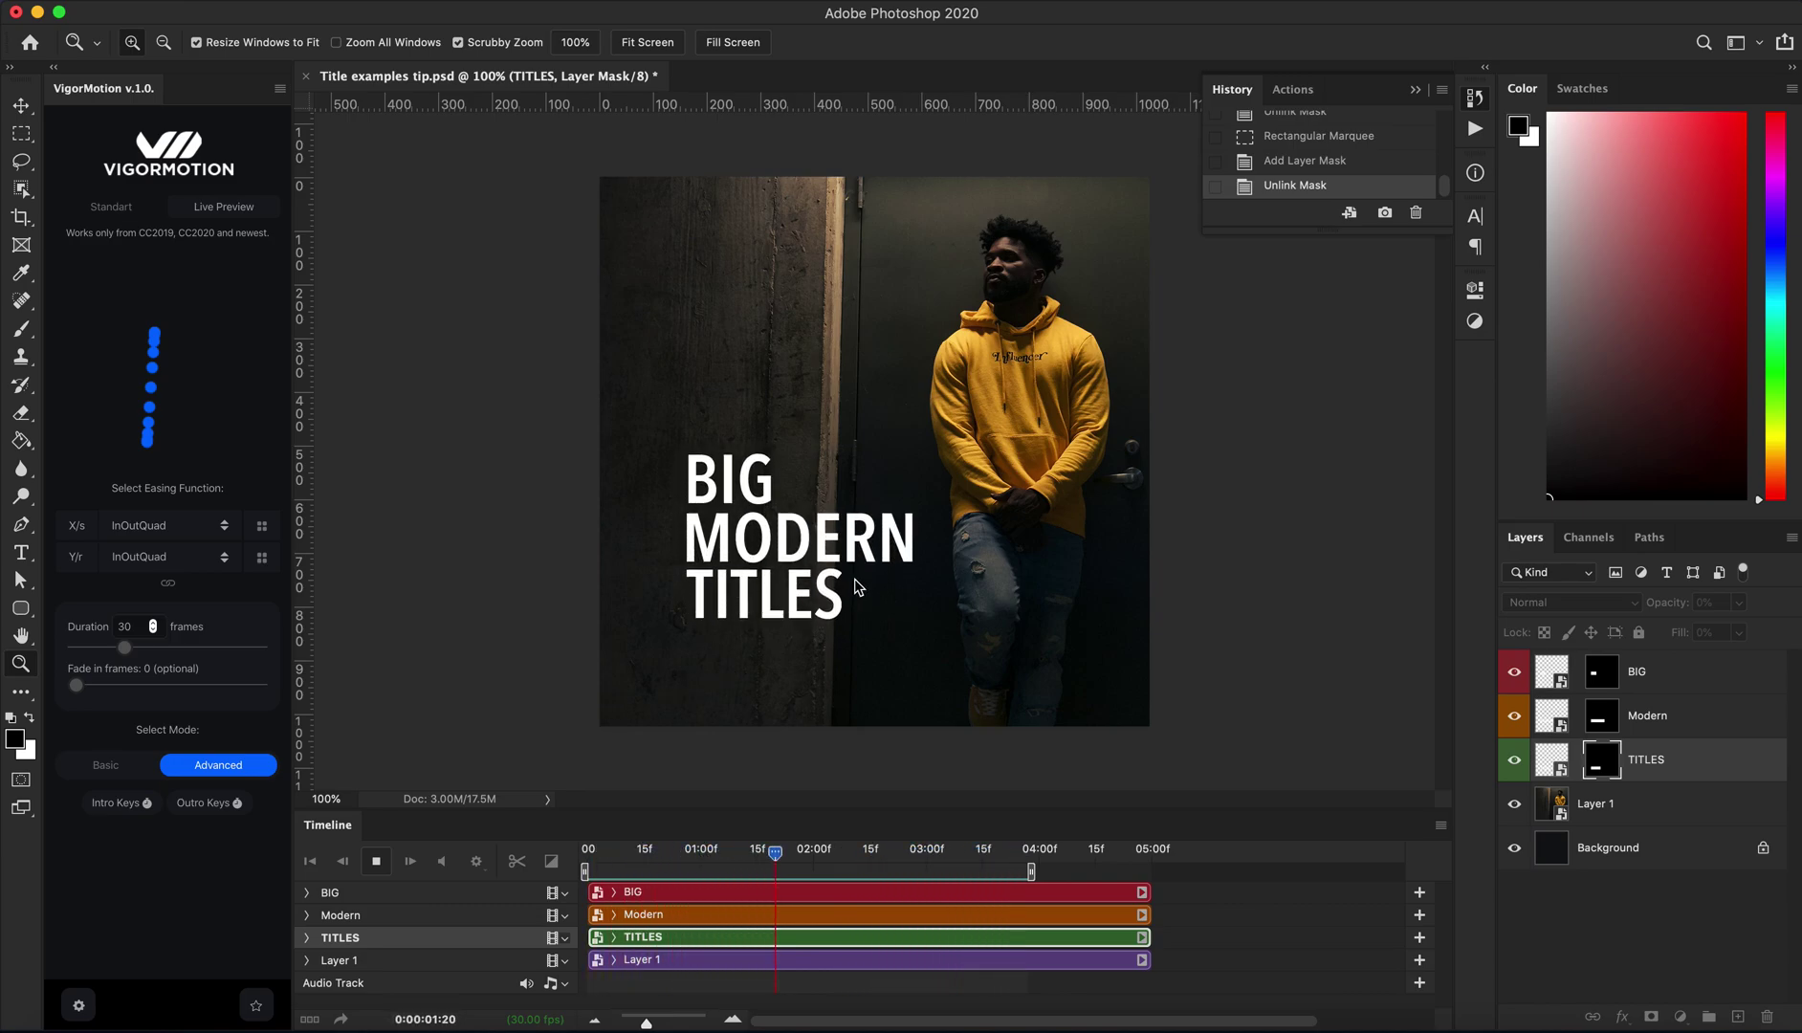
pyautogui.click(378, 864)
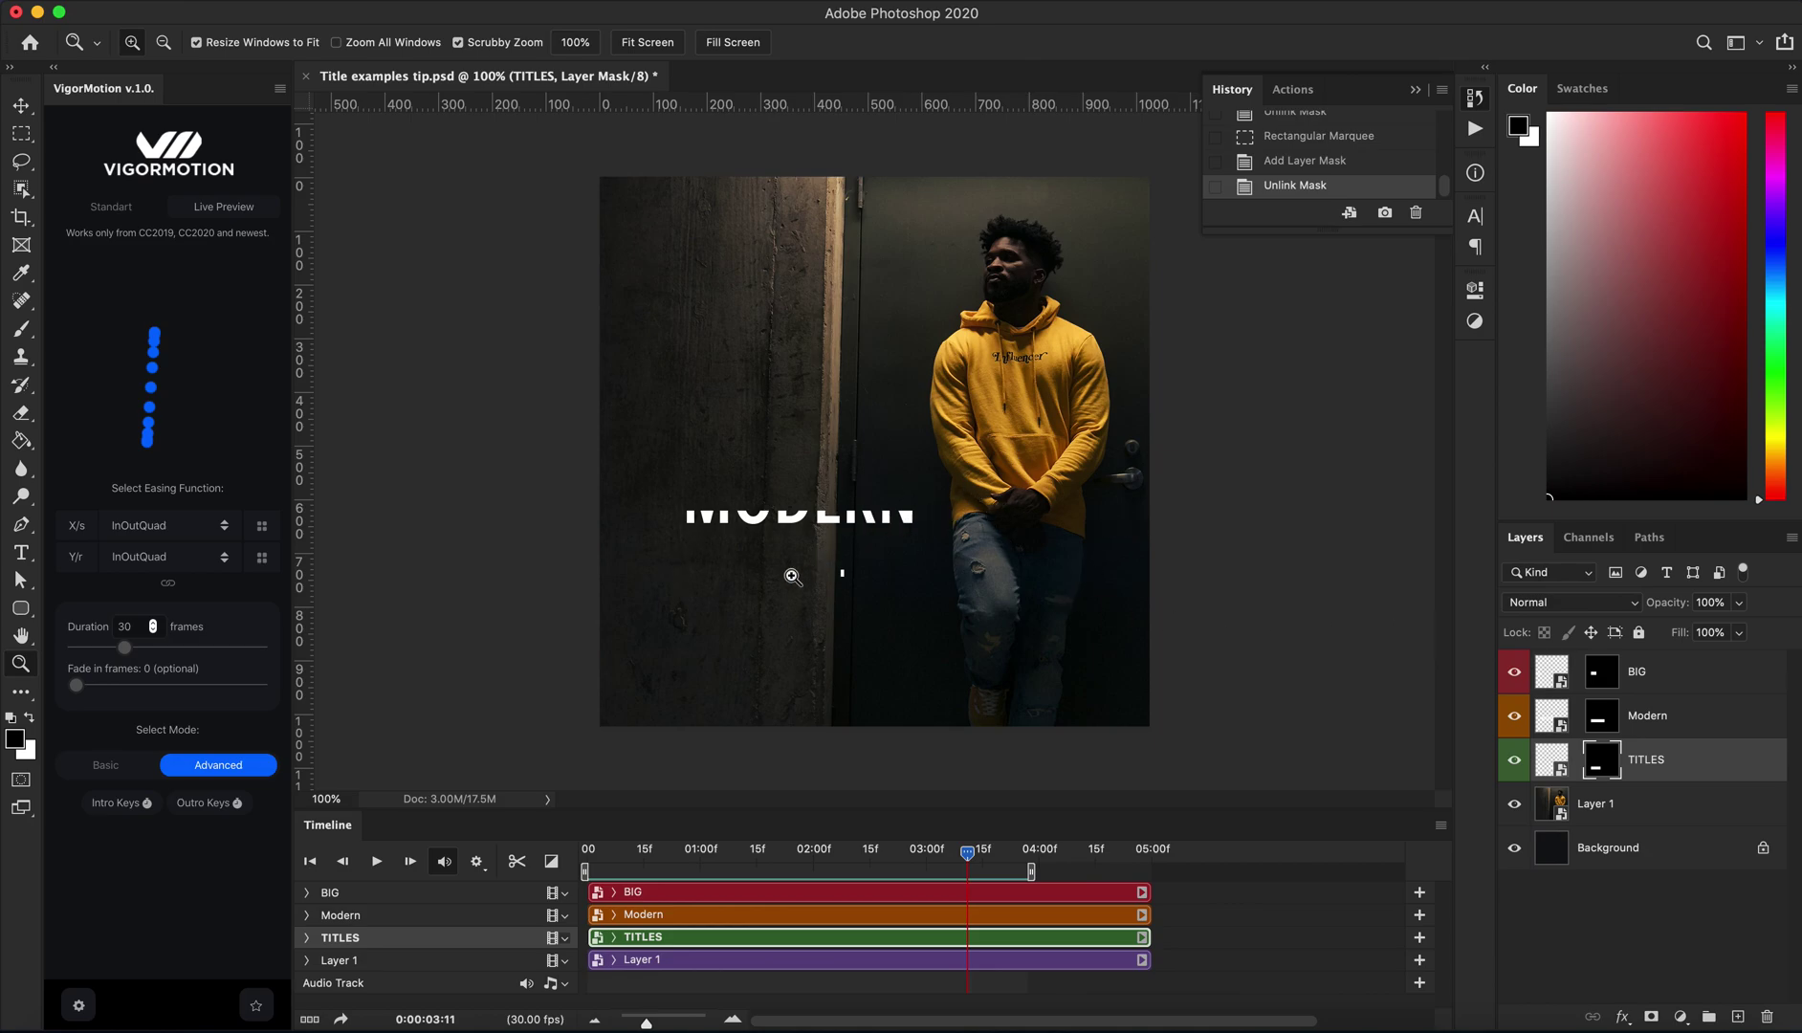
pyautogui.moveTo(967, 854)
pyautogui.mouseDown()
pyautogui.moveTo(636, 883)
pyautogui.moveTo(975, 870)
pyautogui.moveTo(655, 873)
pyautogui.moveTo(928, 884)
pyautogui.mouseUp()
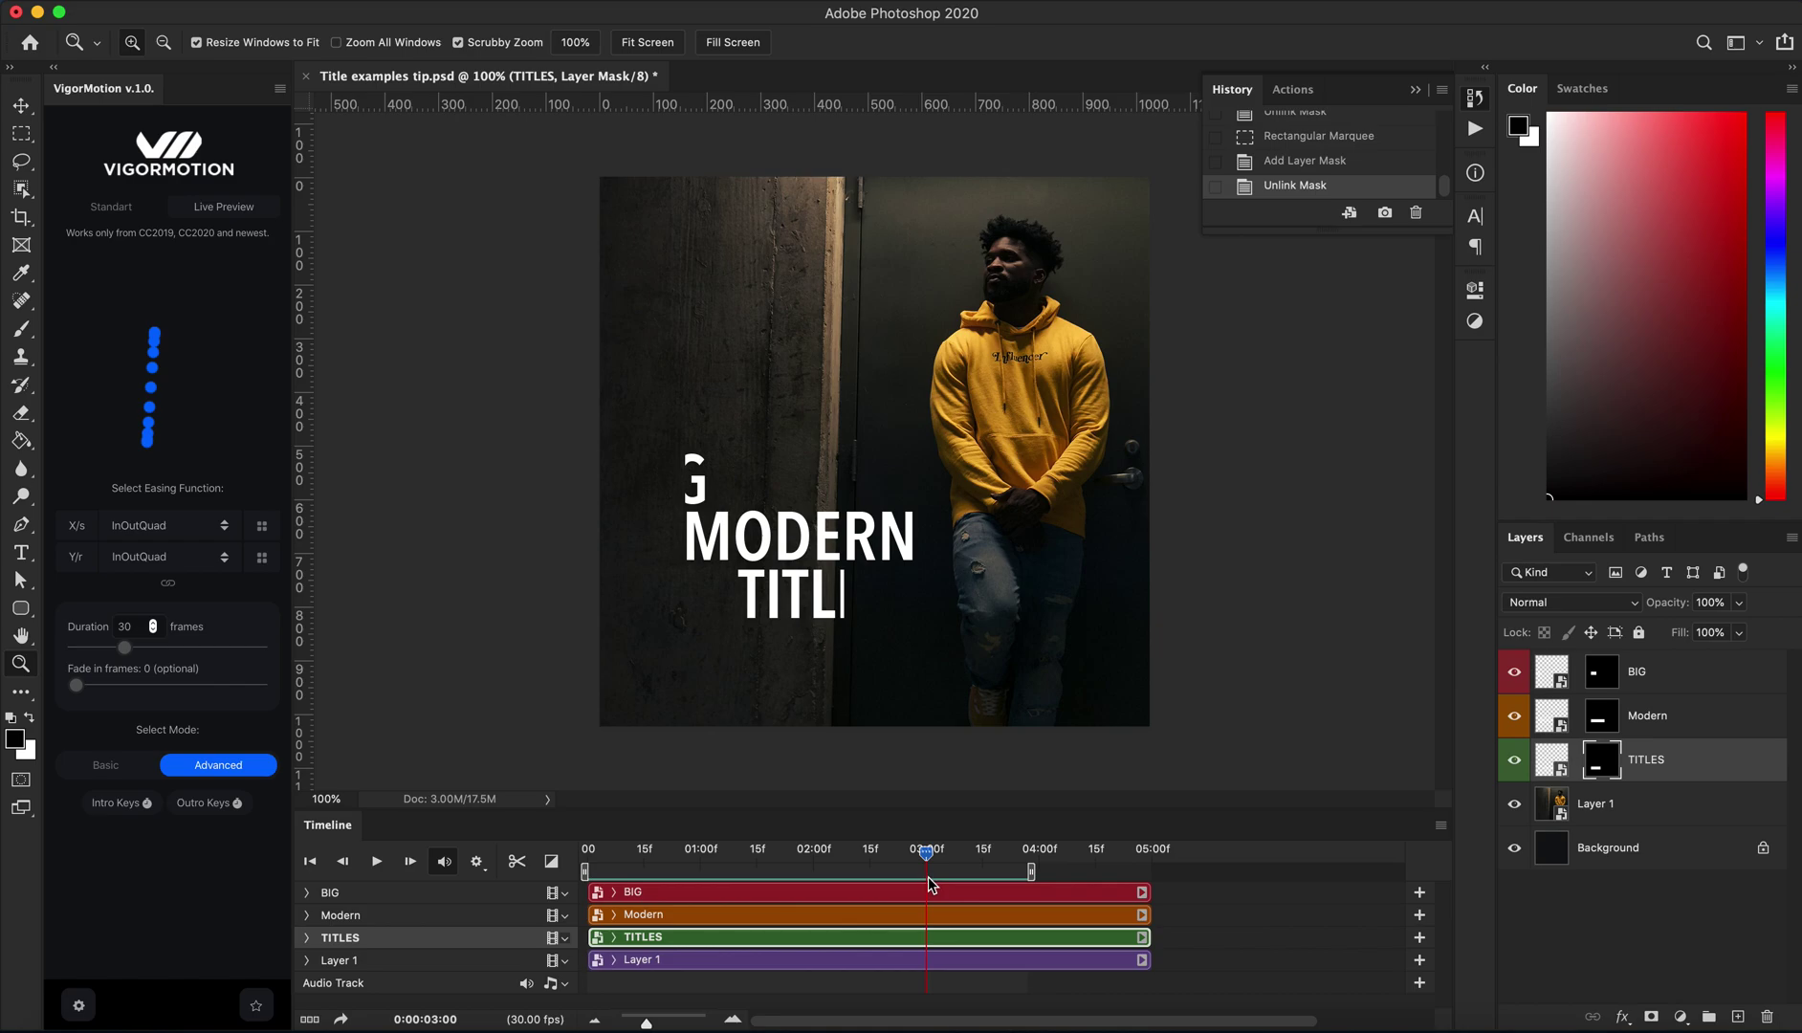